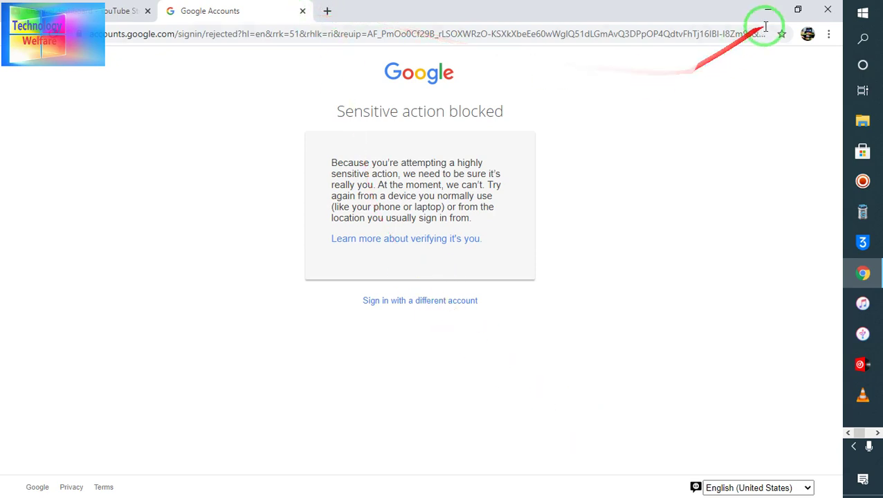
# - Sign out of the Google account in the browser and close both Google Accounts tabs
pyautogui.click(807, 34)
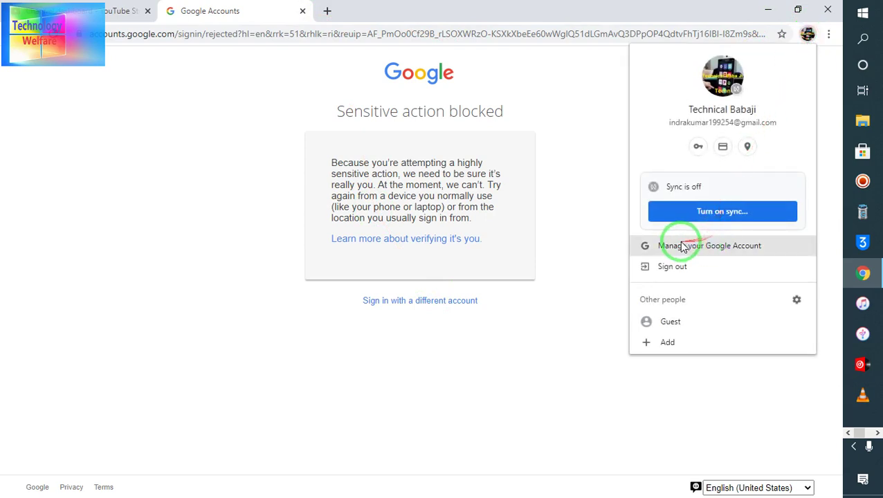
pyautogui.click(684, 270)
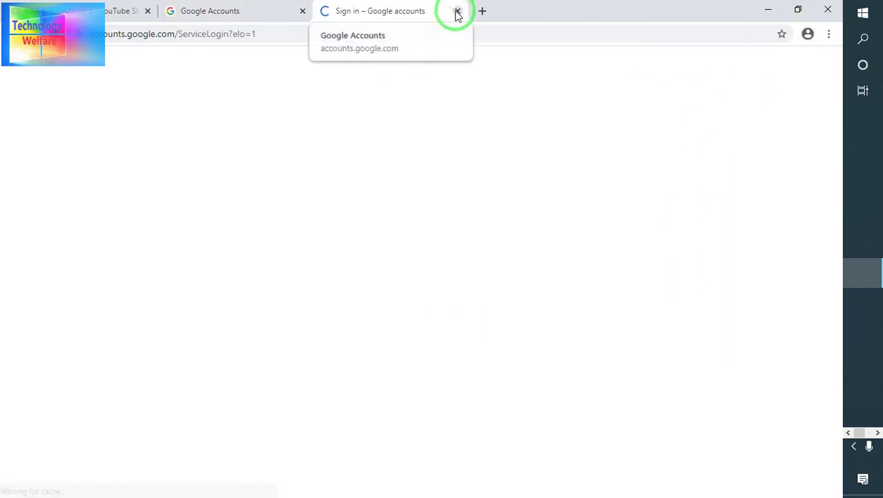
pyautogui.click(457, 11)
pyautogui.click(301, 11)
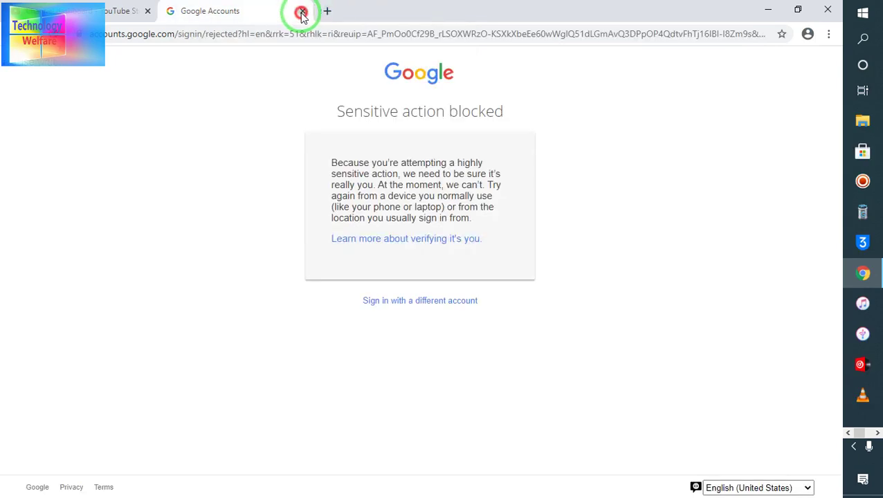
# - Search the web for youtube in the remaining tab and open the YouTube site
pyautogui.click(503, 29)
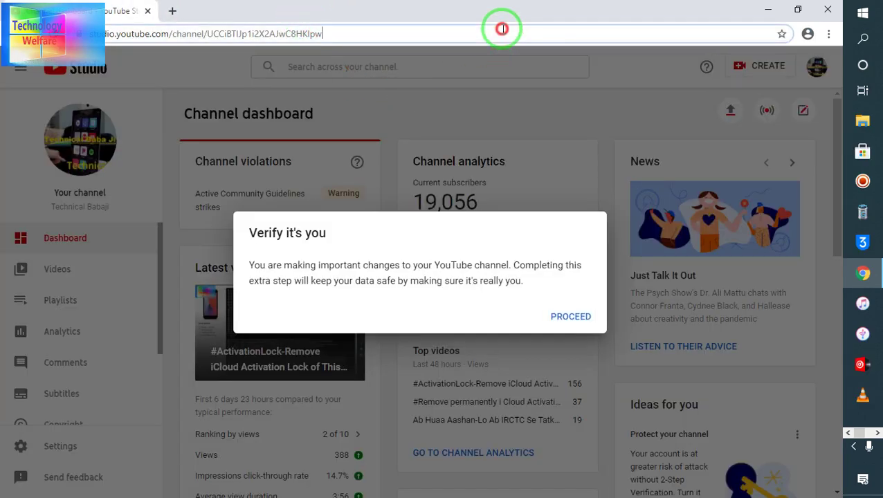
pyautogui.press('BackSpace')
pyautogui.write('y')
pyautogui.press('Return')
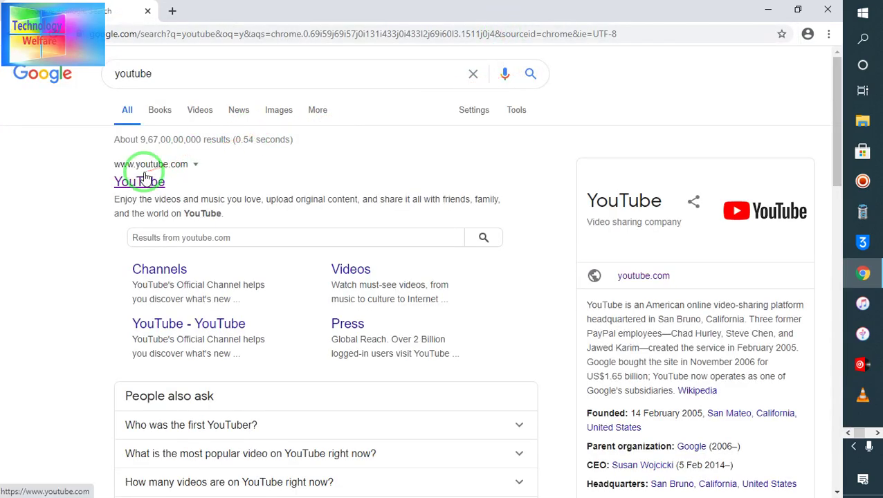
pyautogui.click(144, 179)
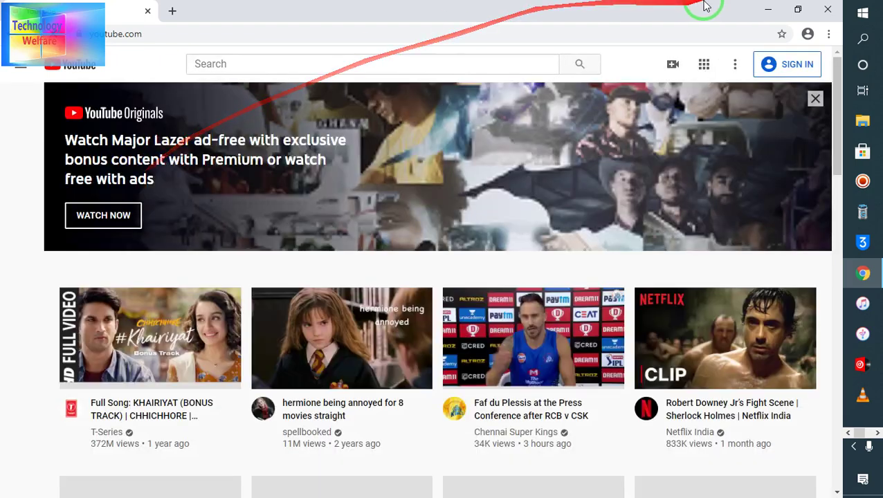
# - Sign in to YouTube with the signed-out account listed, entering the account password
pyautogui.click(788, 64)
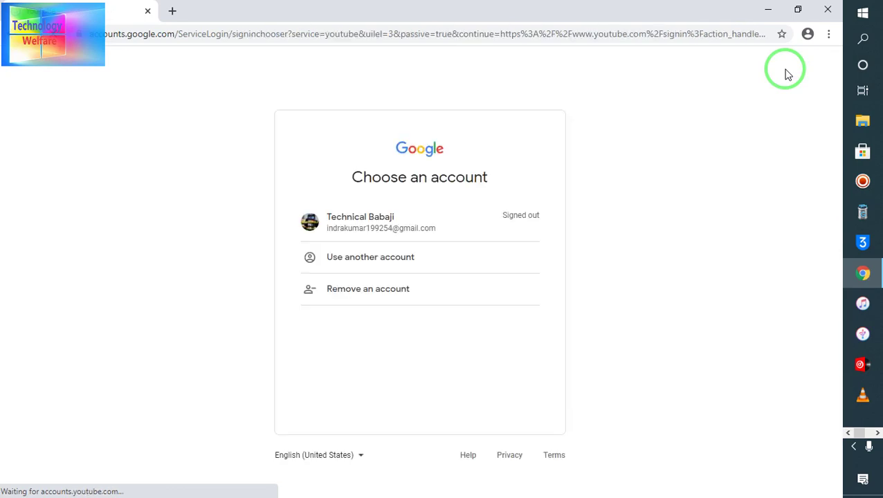
pyautogui.click(448, 219)
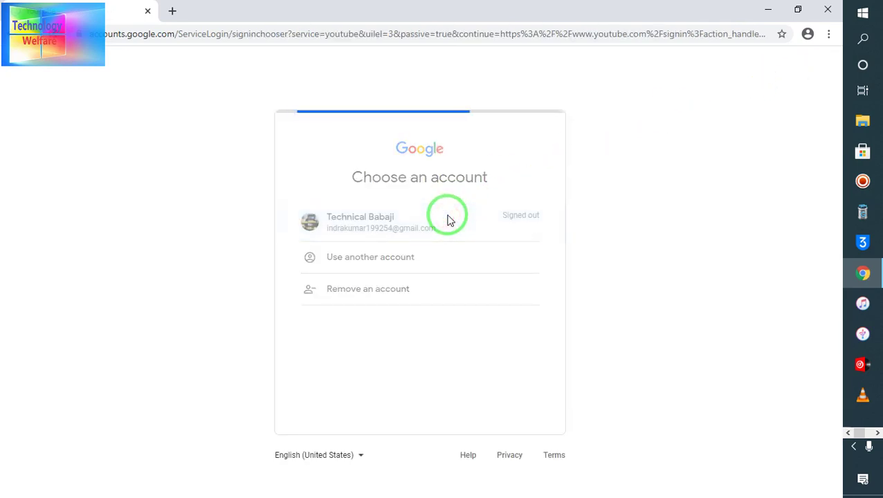
pyautogui.click(389, 258)
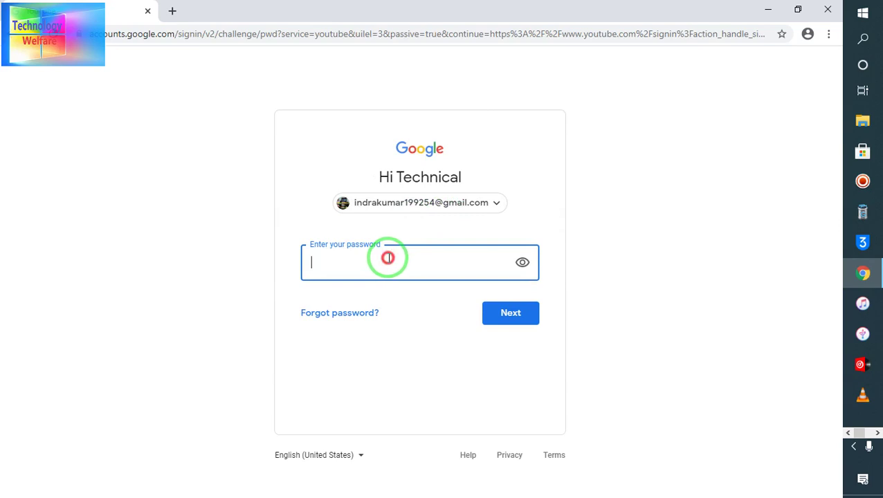
pyautogui.write('***********')
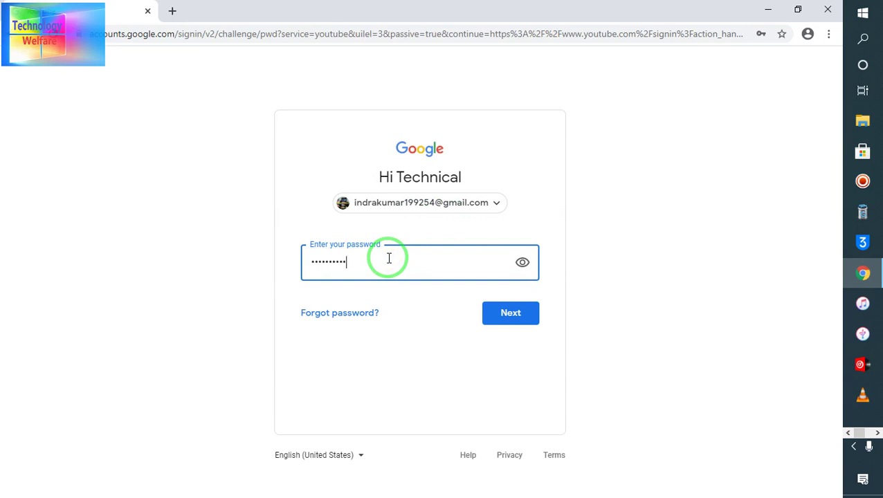
pyautogui.write('**')
pyautogui.press('Return')
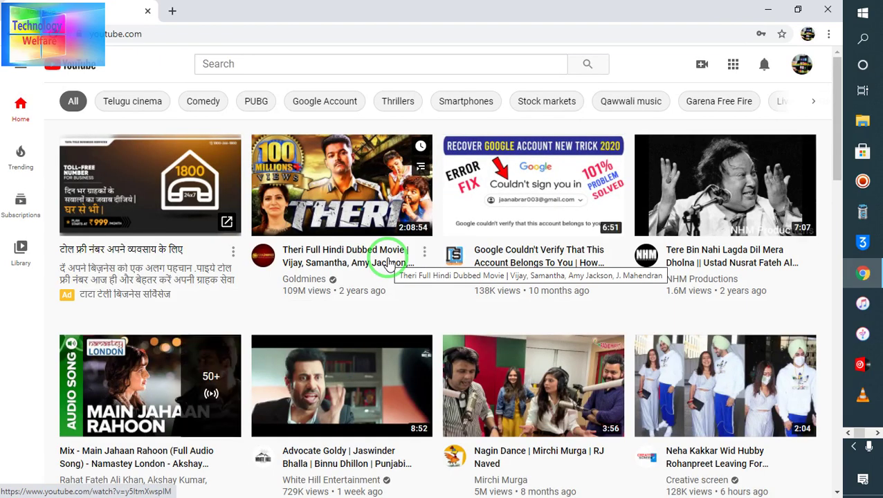
# - Open YouTube Studio and proceed with the identity verification, highlighting the advice about the usual device and sign-in location
pyautogui.click(804, 64)
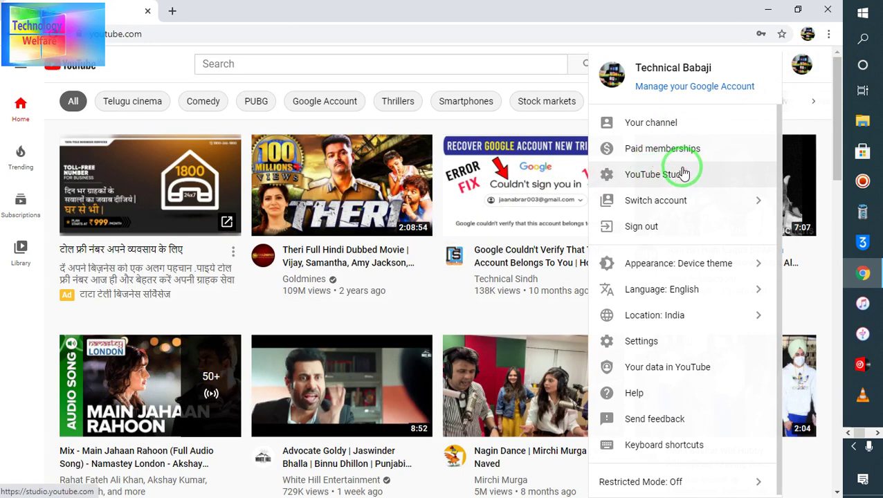
pyautogui.click(682, 174)
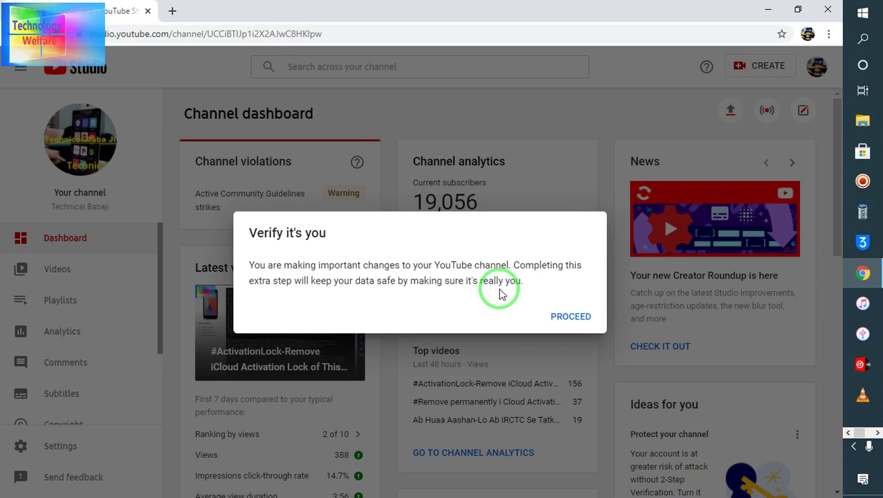
pyautogui.click(567, 318)
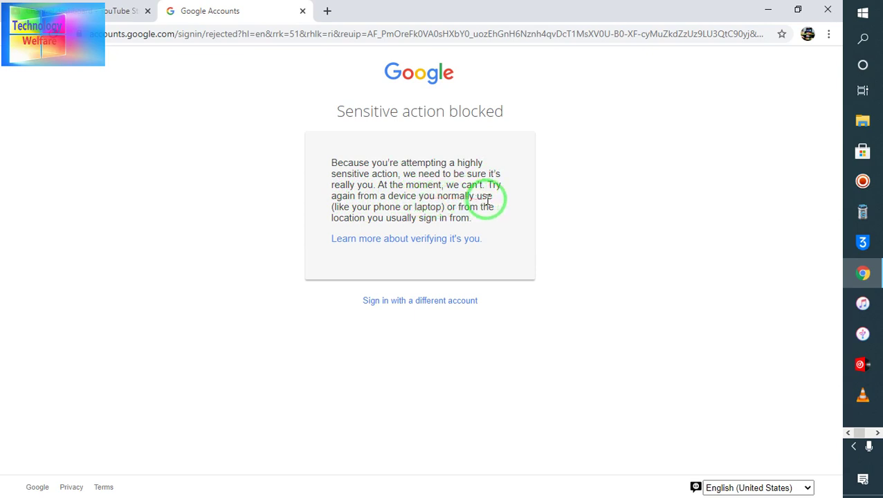
pyautogui.moveTo(343, 208); pyautogui.dragTo(504, 205)
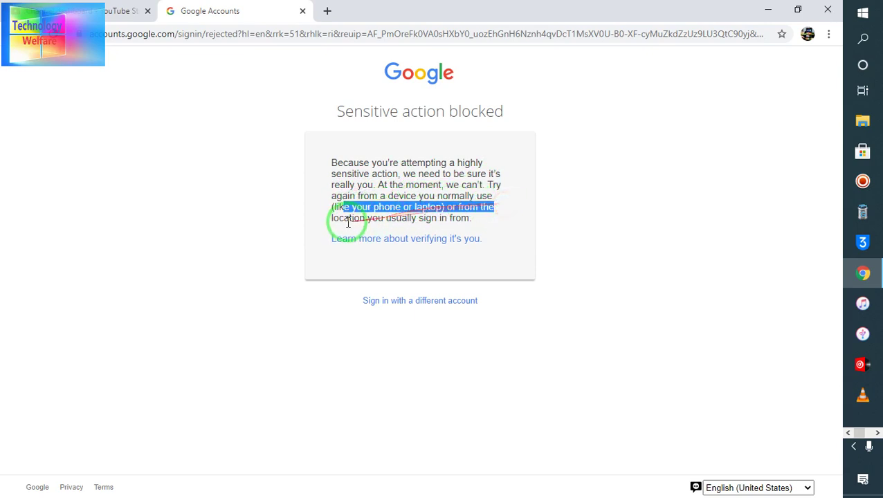
pyautogui.moveTo(331, 219); pyautogui.dragTo(478, 223)
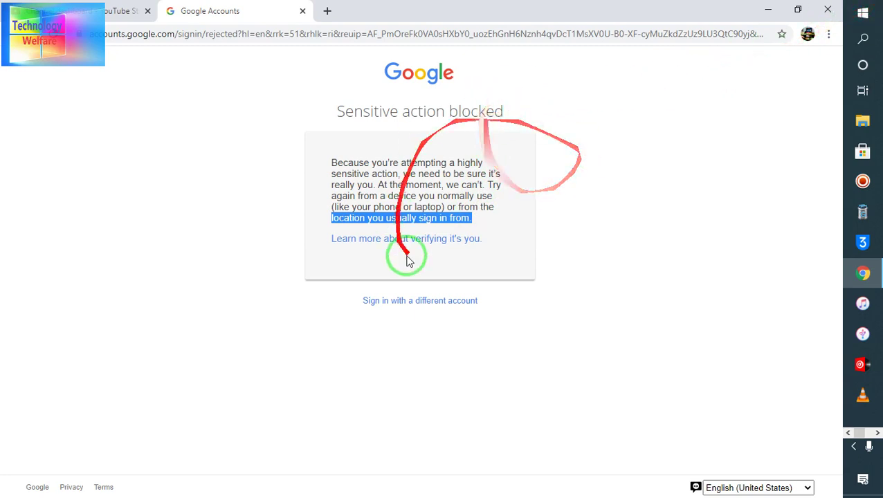
# - Open the full browsing history and bring up the Clear browsing data dialog
pyautogui.click(827, 36)
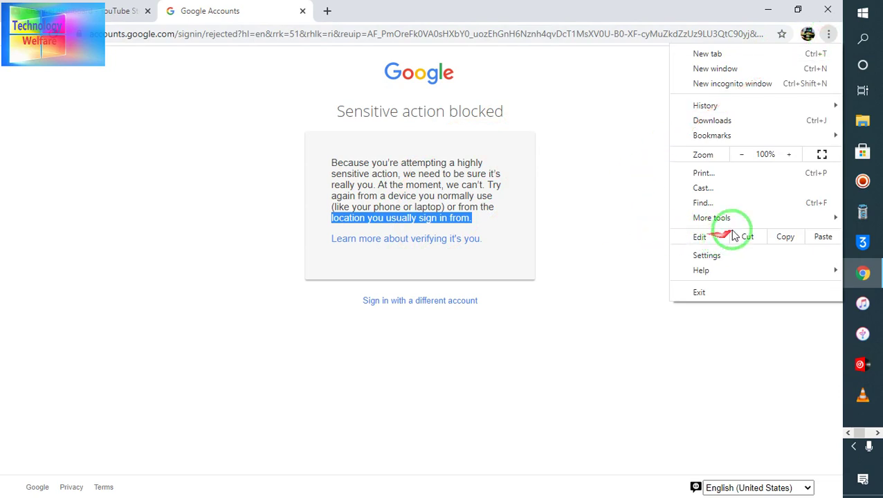
pyautogui.click(713, 107)
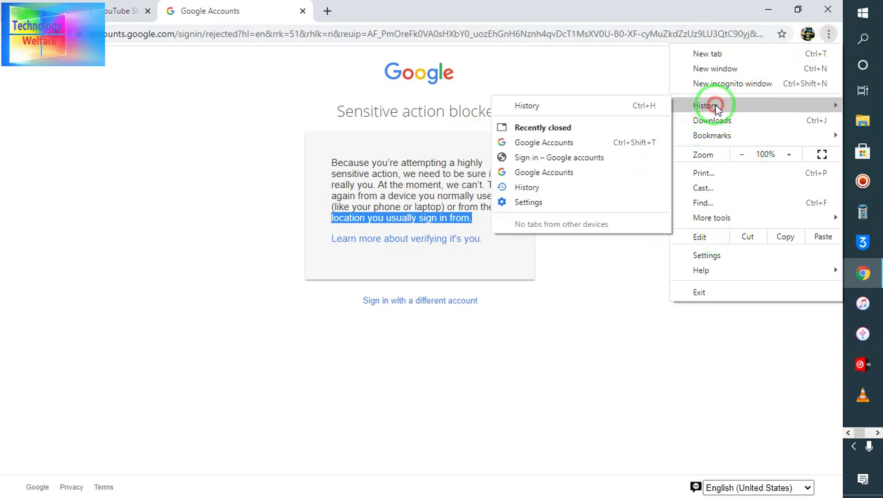
pyautogui.click(567, 111)
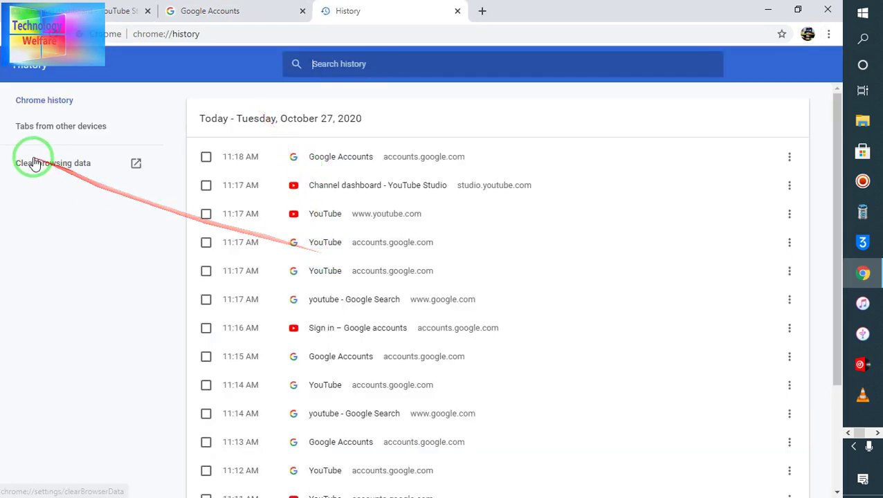
pyautogui.click(46, 166)
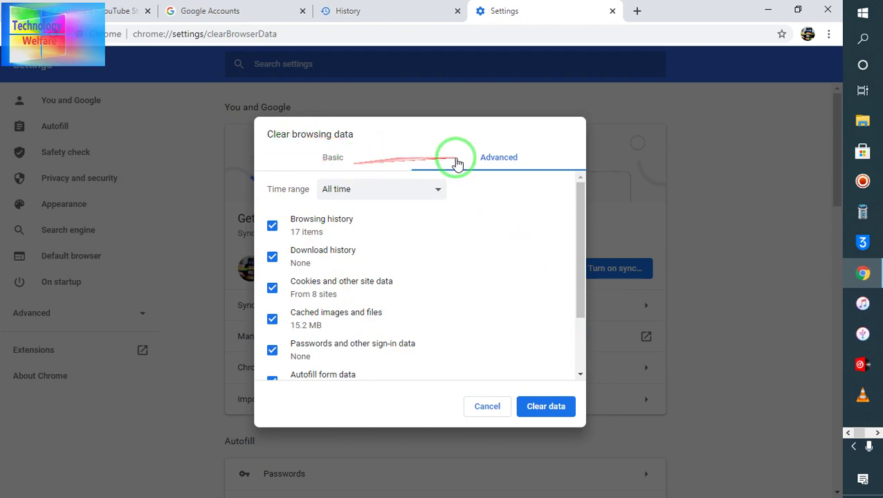
# - Compare the basic and advanced clearing options, then clear every advanced data category for the All time range
pyautogui.click(345, 162)
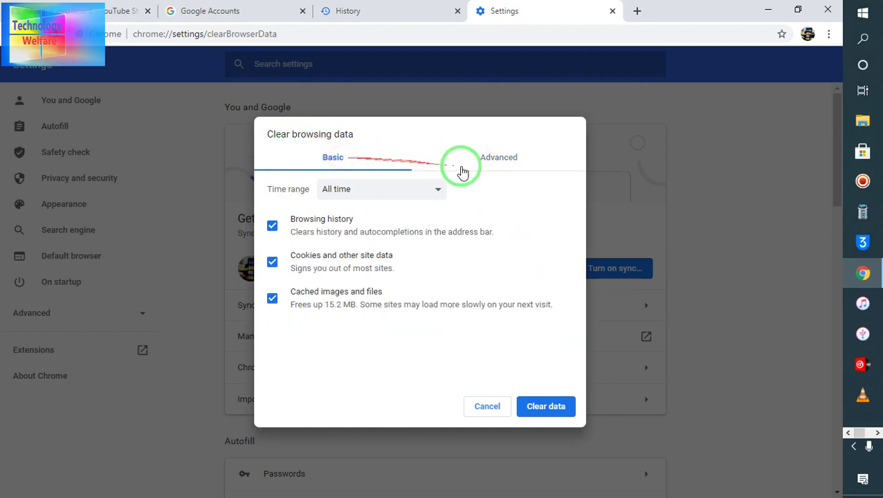
pyautogui.click(483, 169)
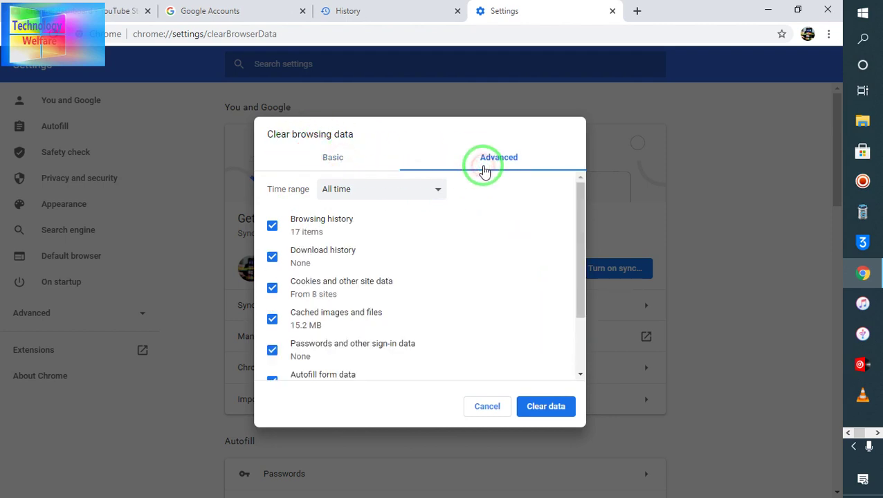
pyautogui.click(342, 156)
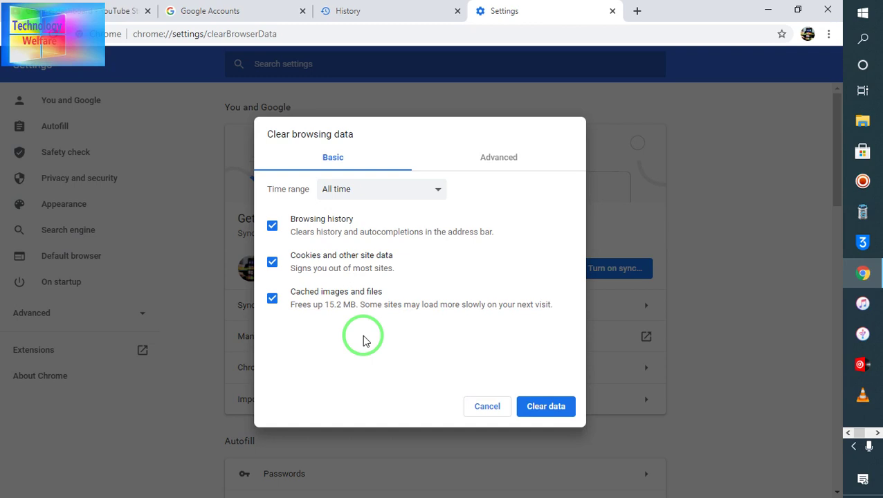
pyautogui.click(489, 157)
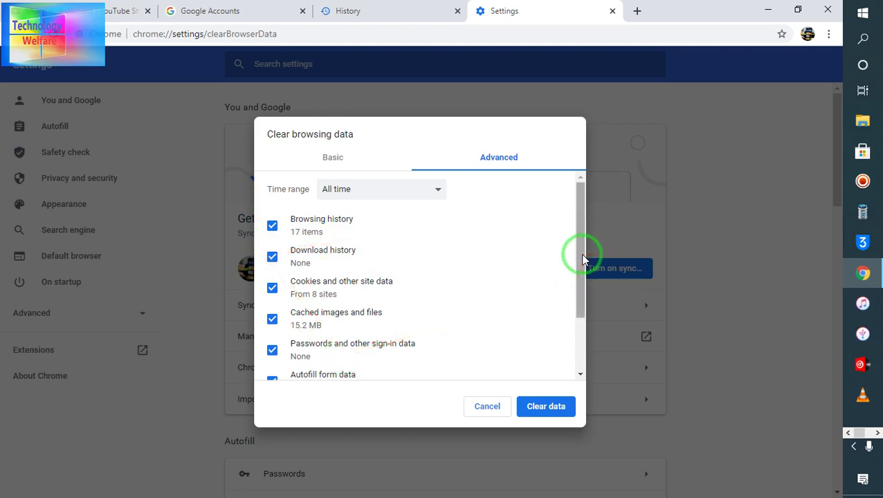
pyautogui.moveTo(581, 253); pyautogui.dragTo(583, 309)
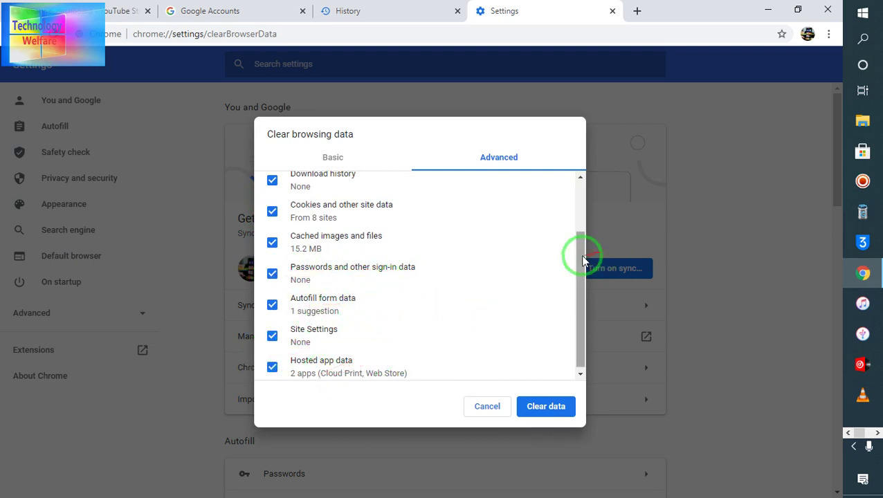
pyautogui.moveTo(575, 256); pyautogui.dragTo(575, 299)
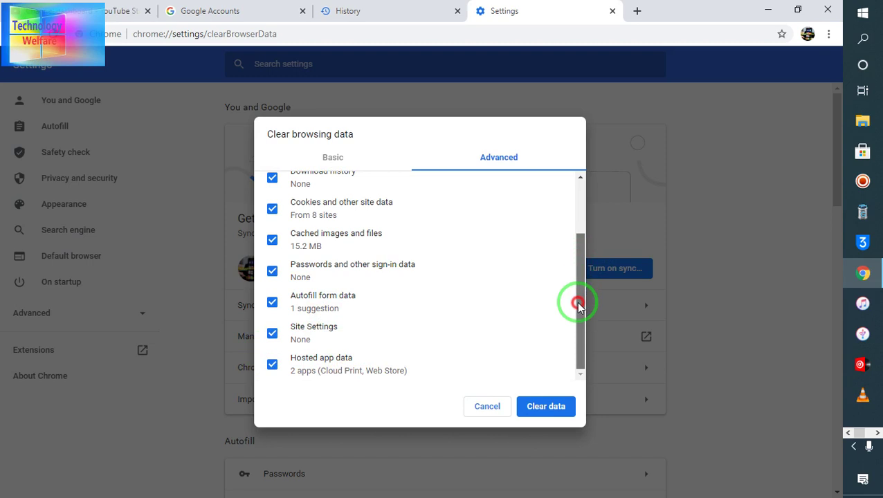
pyautogui.click(545, 405)
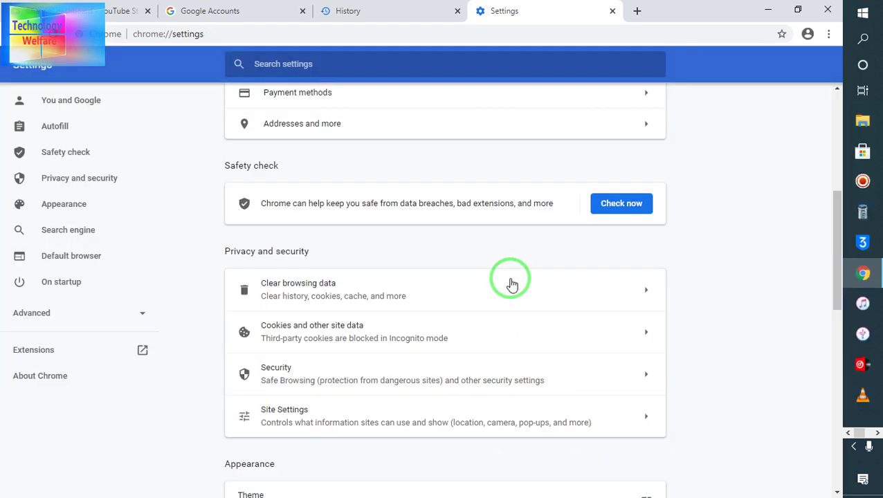
# - Close the History, Google Accounts and Settings tabs, keeping only the YouTube Studio tab
pyautogui.click(456, 11)
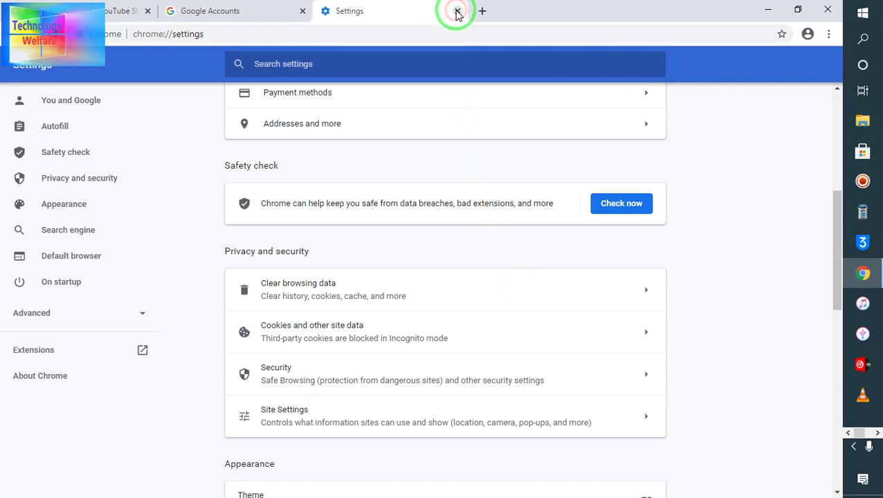
pyautogui.click(302, 11)
pyautogui.click(302, 11)
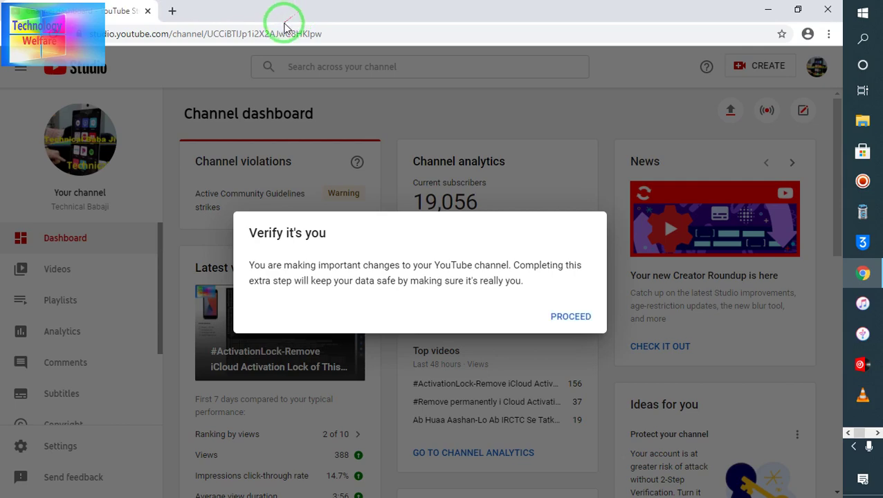
# - Replace the Studio page with a web search for youtube and open the YouTube homepage
pyautogui.click(303, 34)
pyautogui.press('BackSpace')
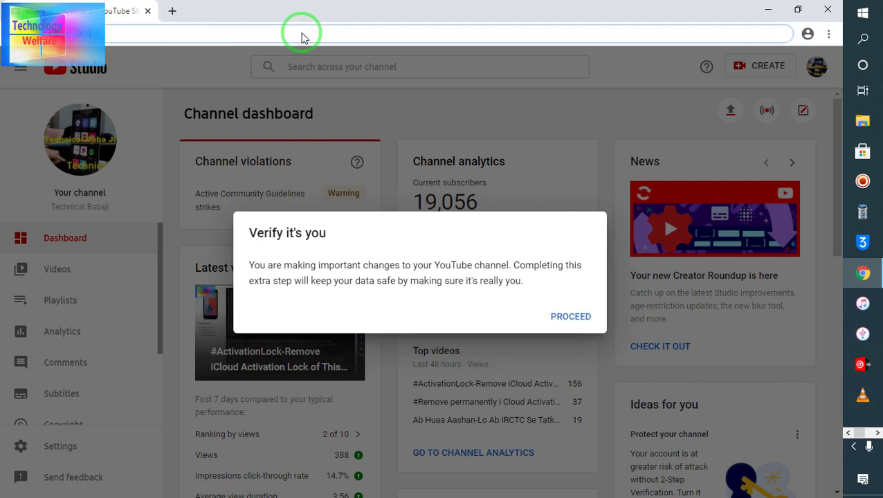
pyautogui.write('youtube')
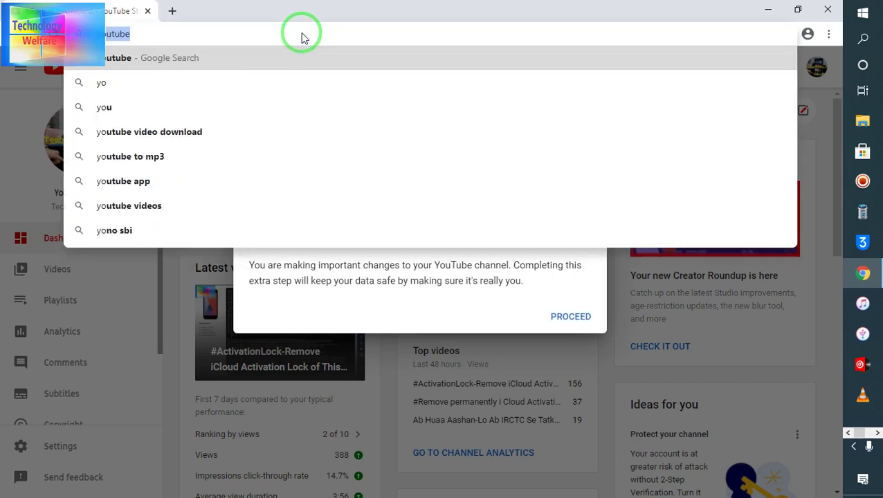
pyautogui.press('Return')
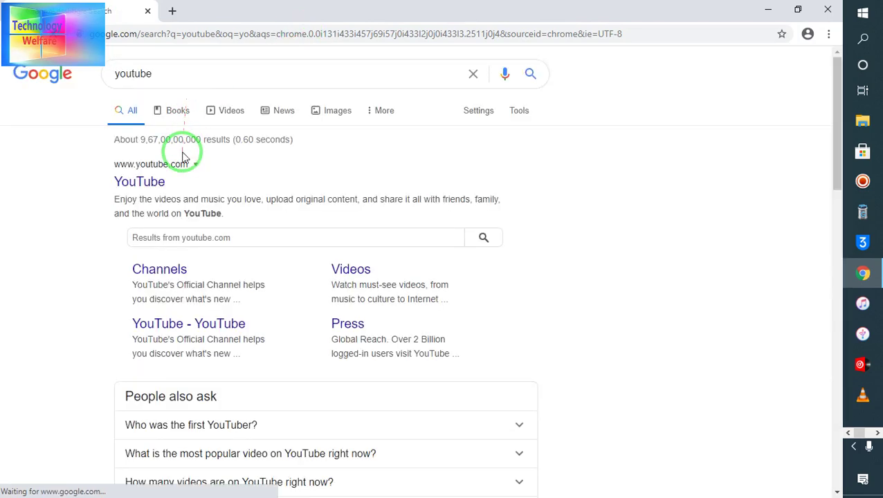
pyautogui.click(138, 184)
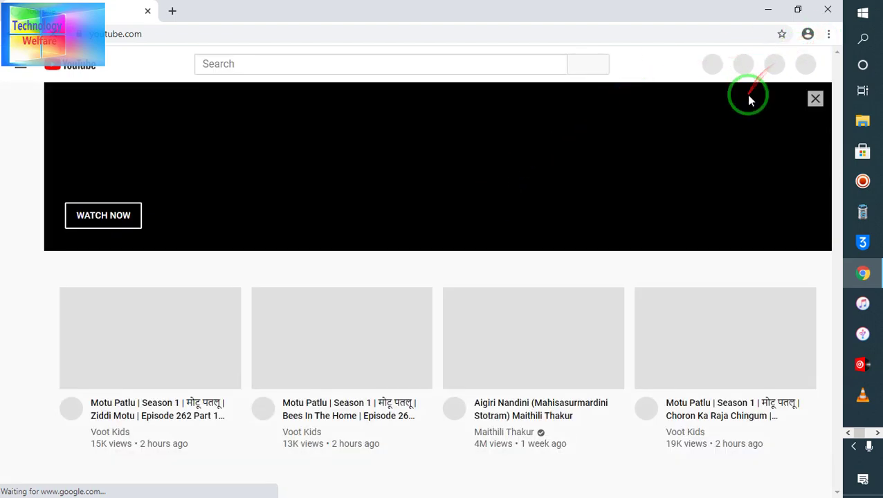
# - Sign in to YouTube with the account's e-mail and password, and decline to save the password in the browser
pyautogui.click(771, 64)
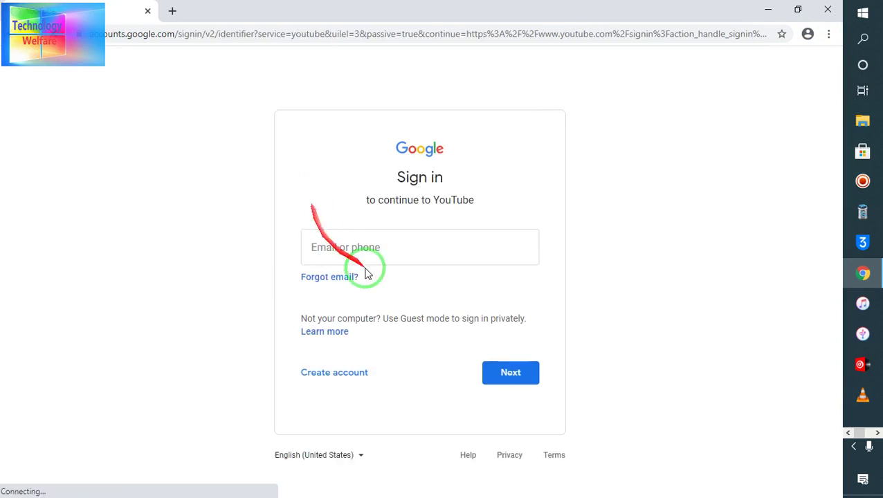
pyautogui.click(406, 250)
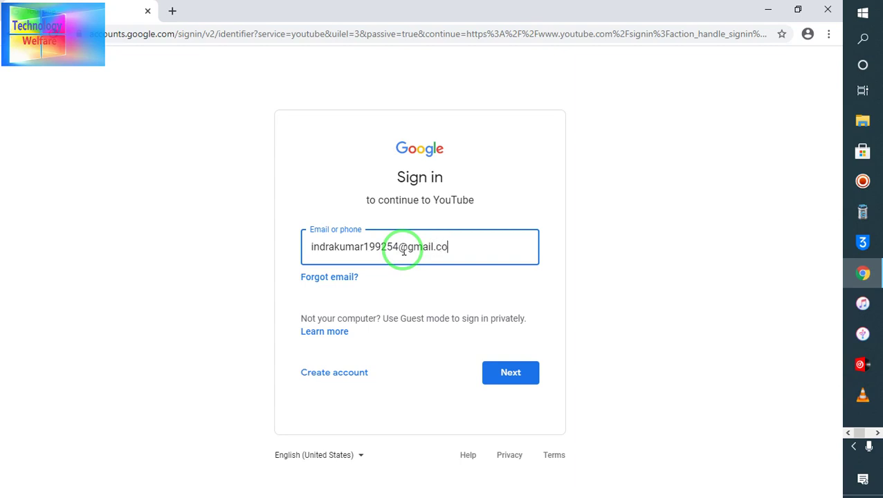
pyautogui.click(510, 374)
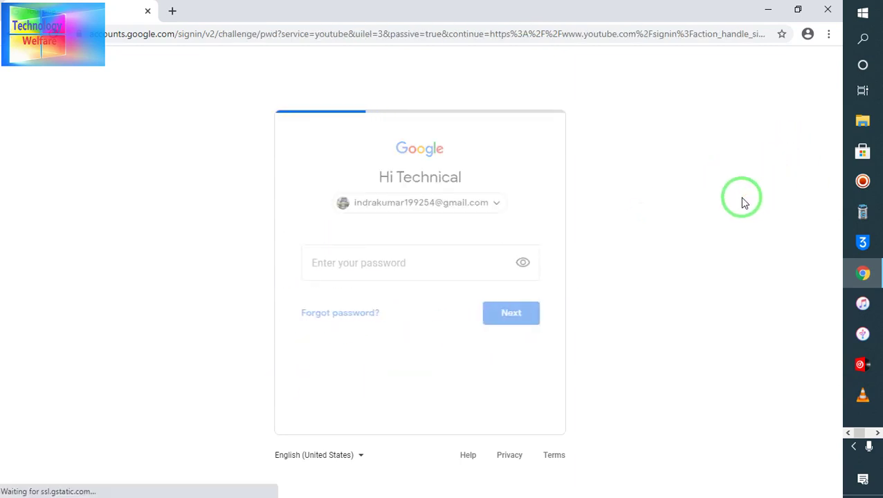
pyautogui.click(431, 258)
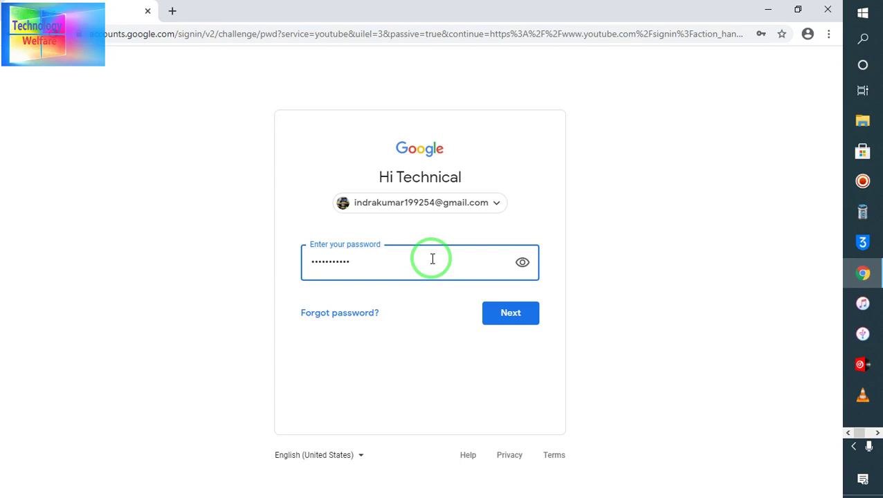
pyautogui.click(511, 323)
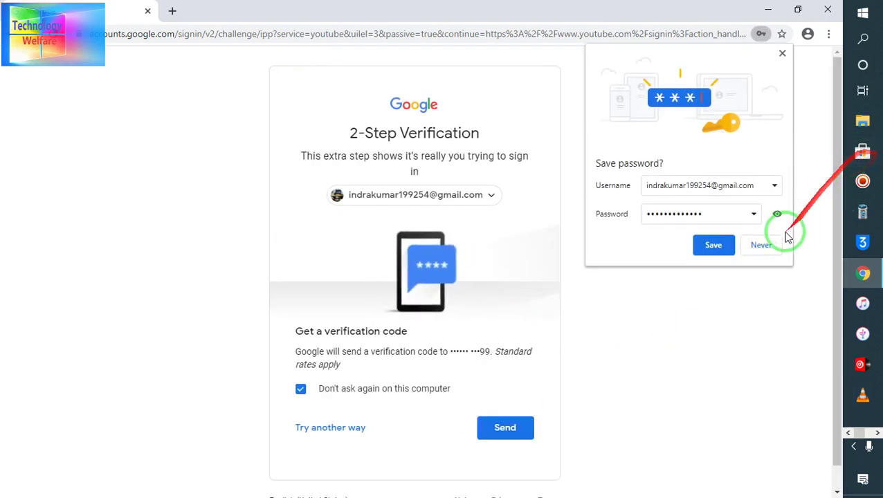
pyautogui.click(762, 245)
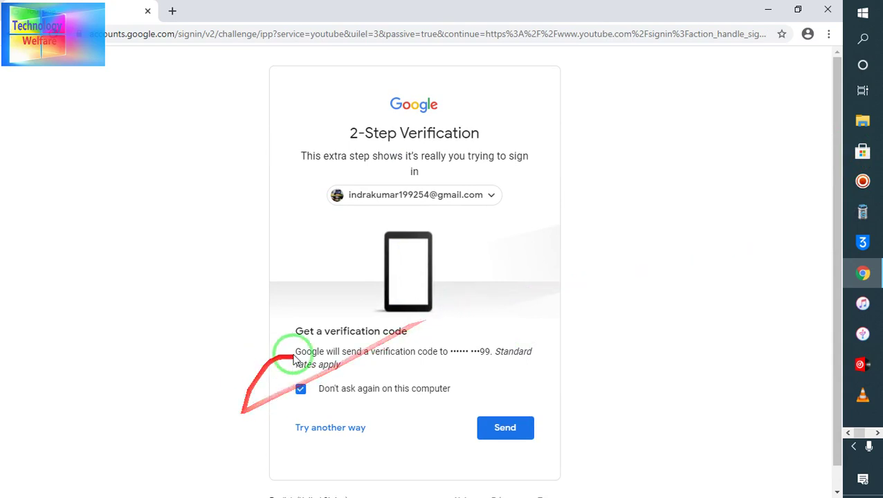
# - Request the 2-Step Verification text, enable Don't ask again on this computer, and submit the received verification code
pyautogui.click(504, 429)
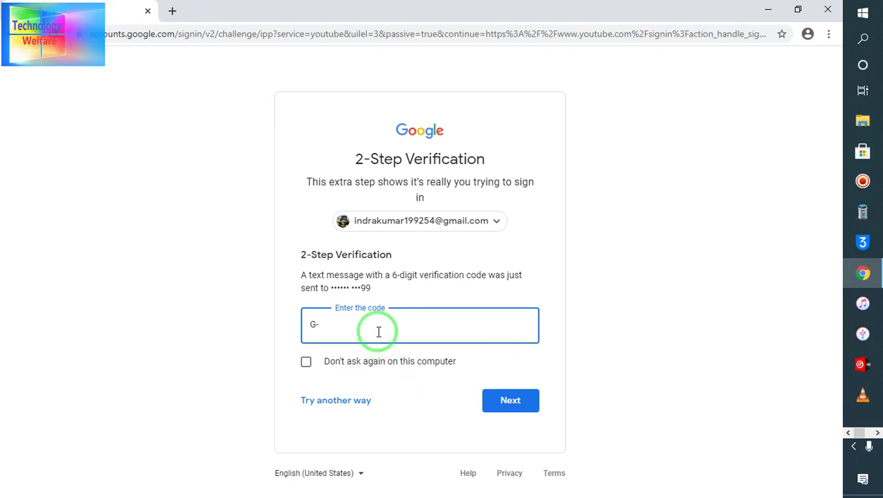
pyautogui.moveTo(379, 332)
pyautogui.mouseDown()
pyautogui.moveTo(367, 316)
pyautogui.moveTo(325, 309)
pyautogui.moveTo(321, 195)
pyautogui.moveTo(374, 270)
pyautogui.mouseUp()
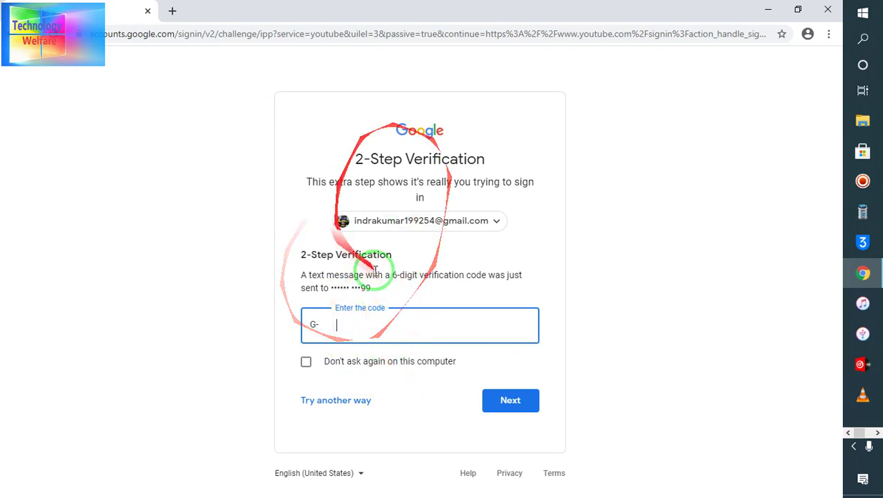
pyautogui.click(305, 369)
pyautogui.click(355, 330)
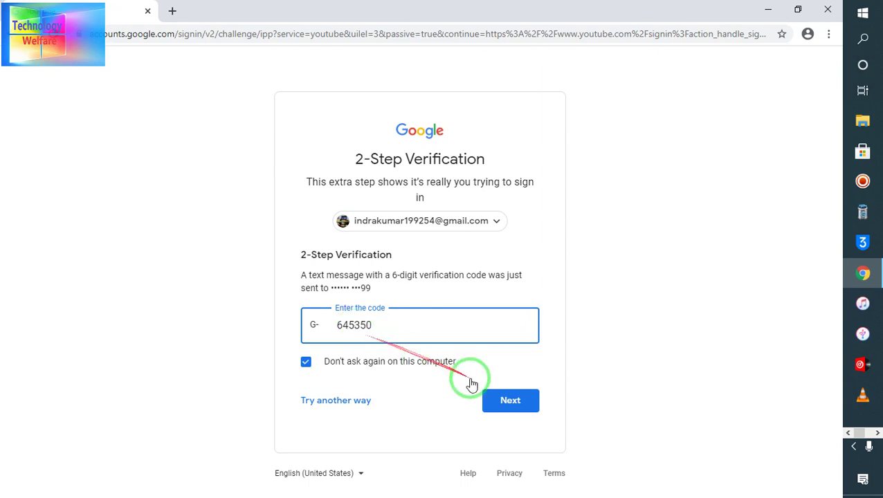
pyautogui.click(502, 401)
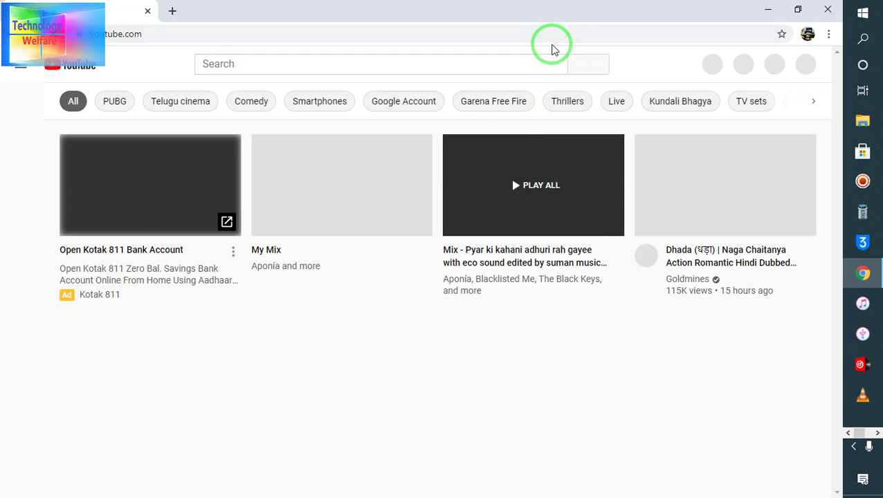
# - Block YouTube's notification request, then search the web for google and open the Google homepage
pyautogui.click(544, 35)
pyautogui.press('BackSpace')
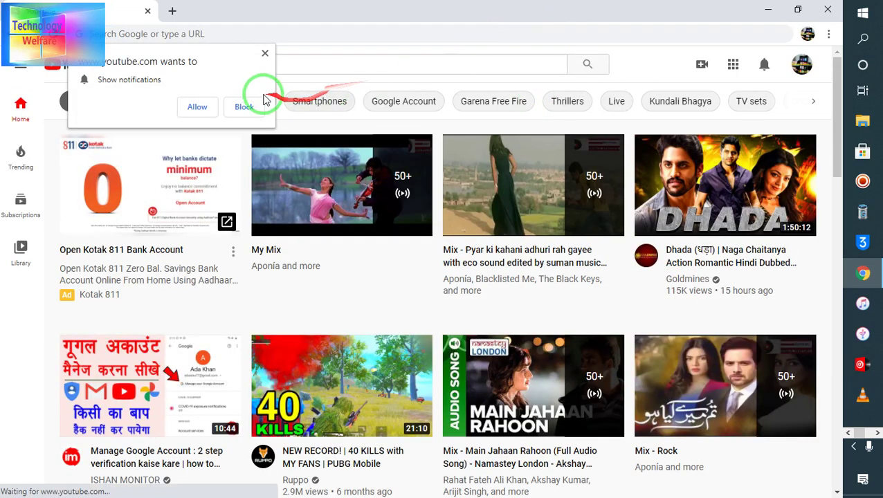
pyautogui.click(244, 107)
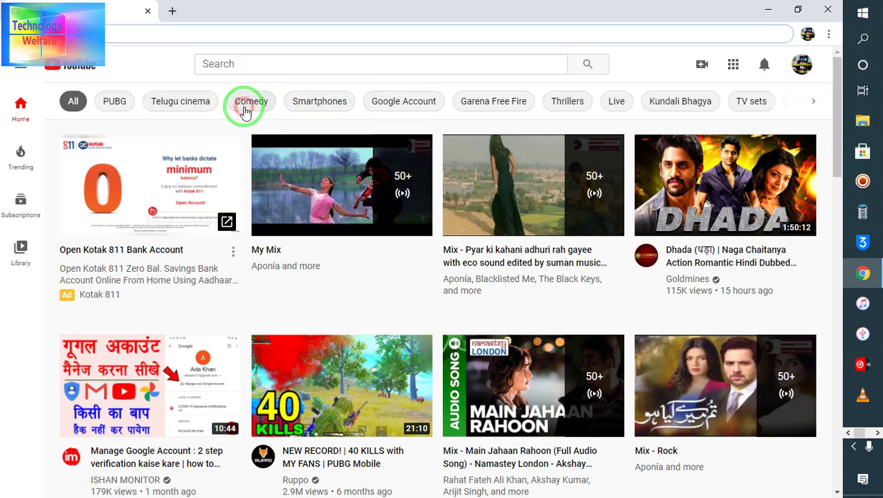
pyautogui.click(276, 40)
pyautogui.write('g')
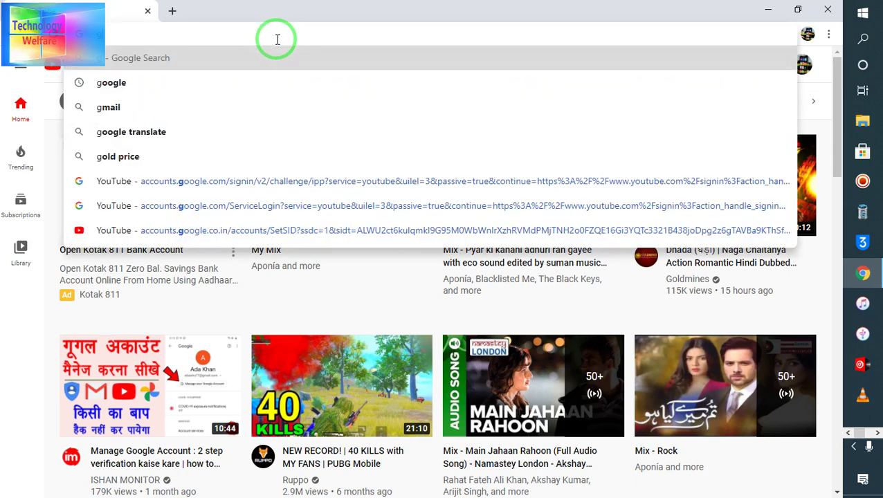
pyautogui.click(131, 82)
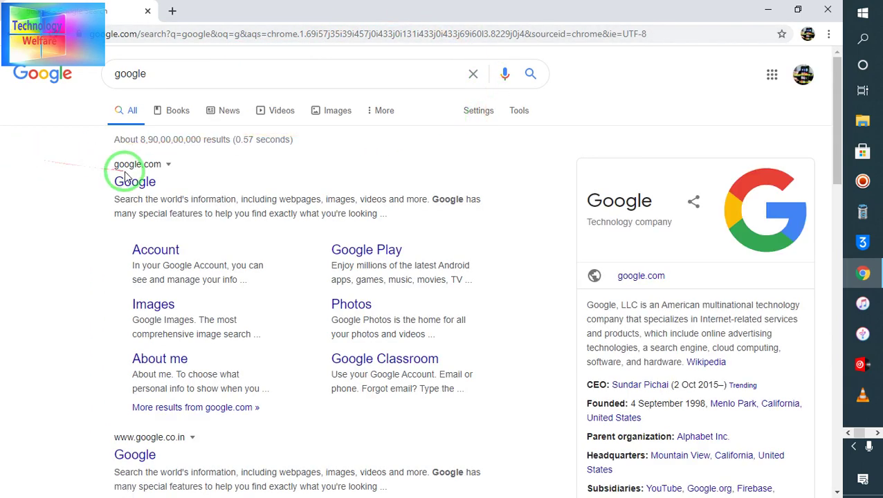
pyautogui.click(124, 178)
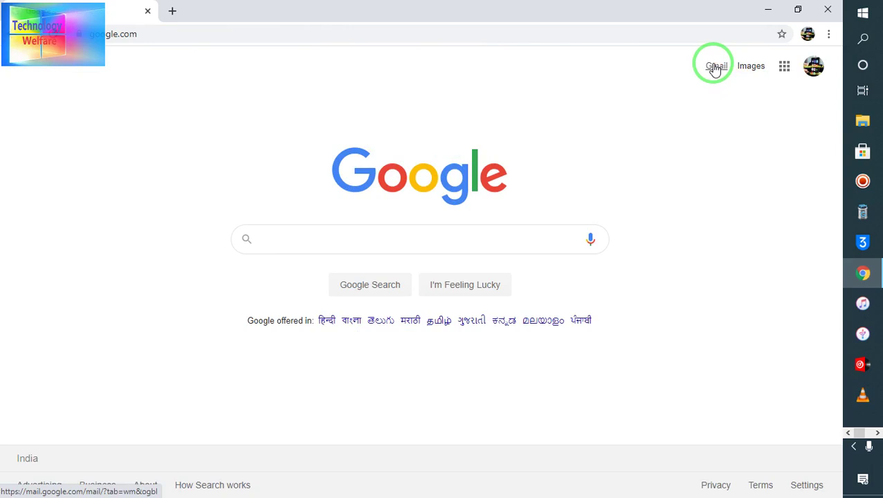
# - Go to the Google Account's Security settings and open the Your devices page from the second Windows device
pyautogui.click(810, 66)
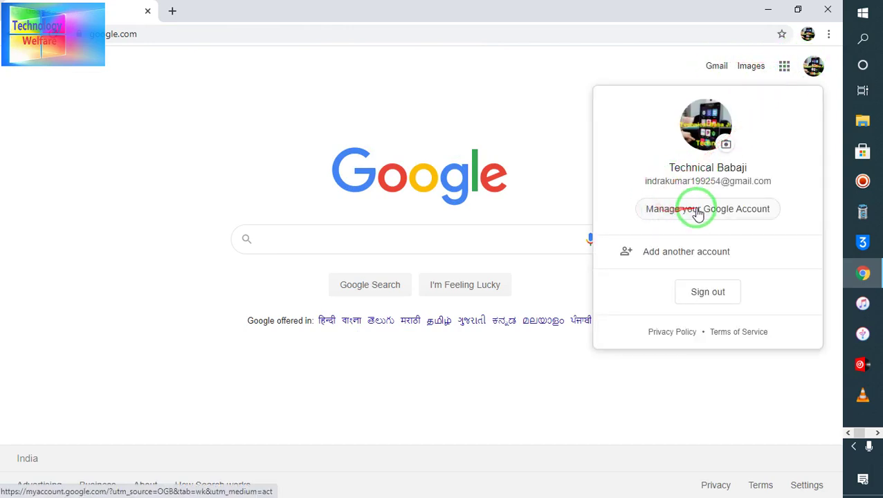
pyautogui.click(709, 209)
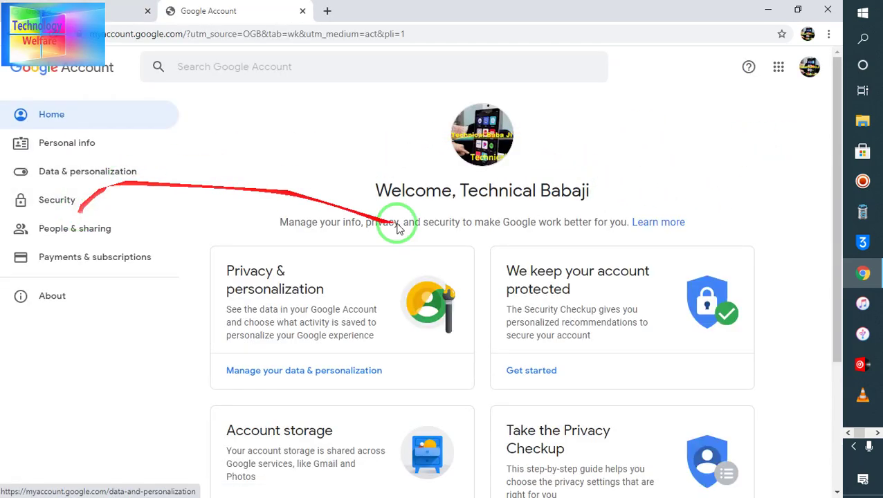
pyautogui.moveTo(838, 132); pyautogui.dragTo(837, 220)
pyautogui.moveTo(837, 219); pyautogui.dragTo(837, 211)
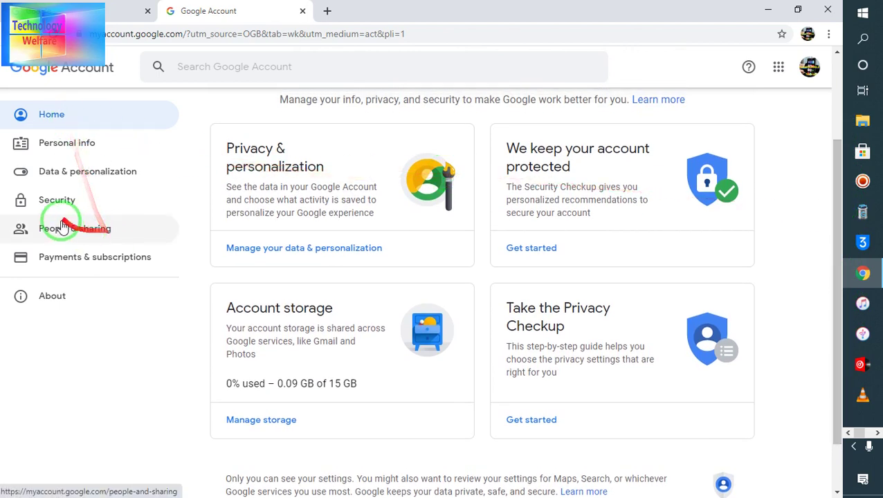
pyautogui.click(94, 198)
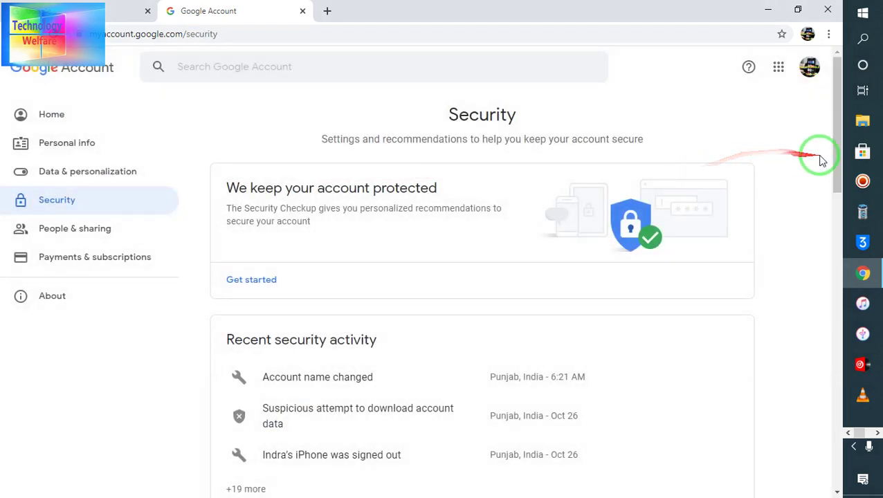
pyautogui.moveTo(839, 154); pyautogui.dragTo(850, 391)
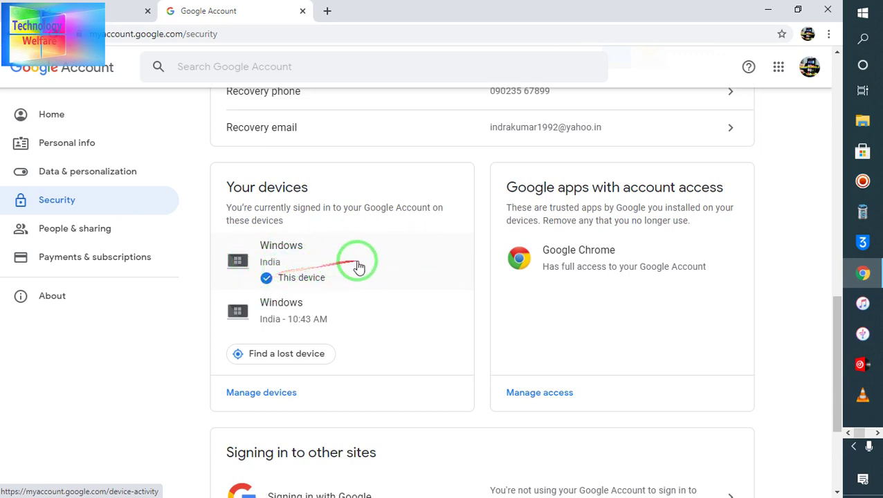
pyautogui.click(322, 320)
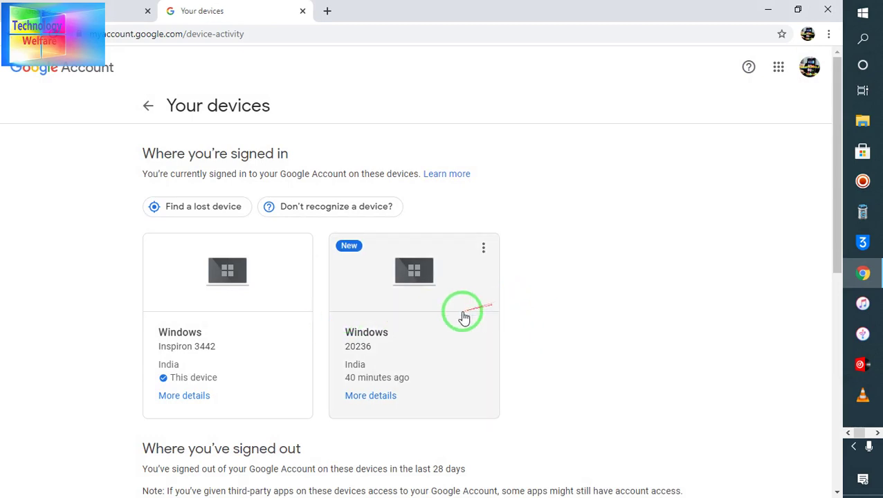
# - Sign the other Windows device (20236) out of the Google Account and confirm the removal of its access
pyautogui.click(483, 247)
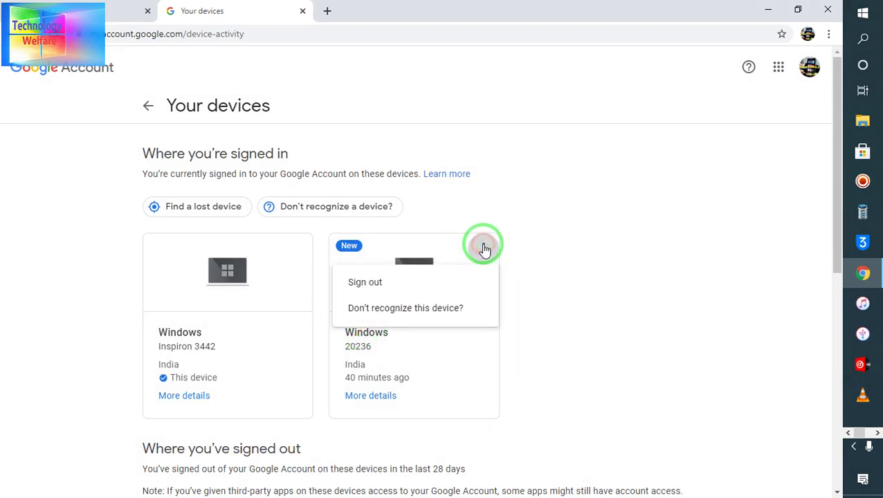
pyautogui.click(370, 288)
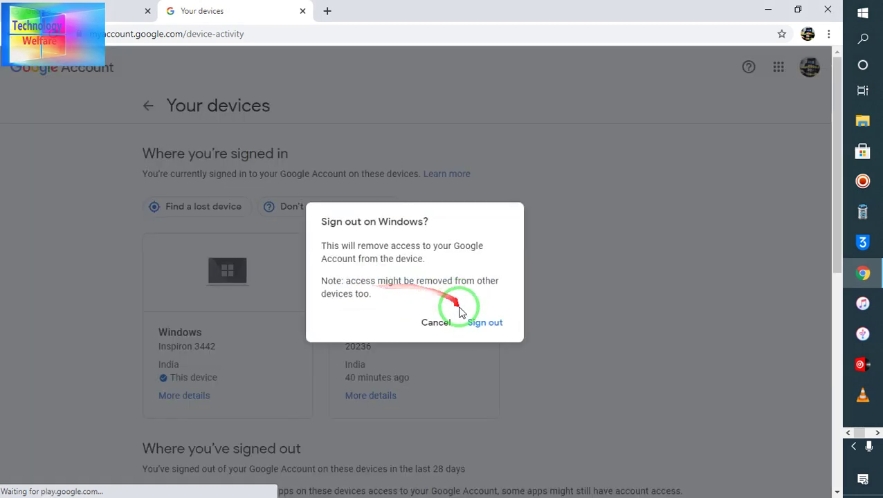
pyautogui.click(477, 322)
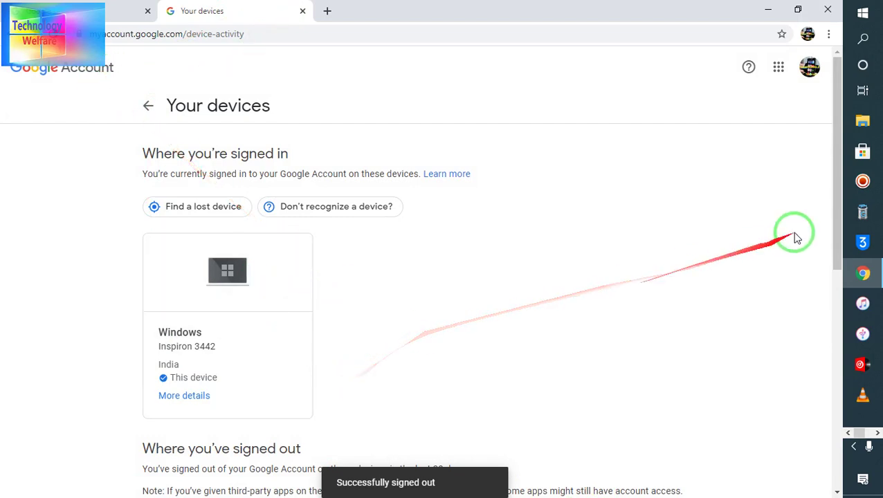
# - Review the devices under Where you've signed out and check the options available for the iPhone 8
pyautogui.moveTo(832, 183); pyautogui.dragTo(755, 309)
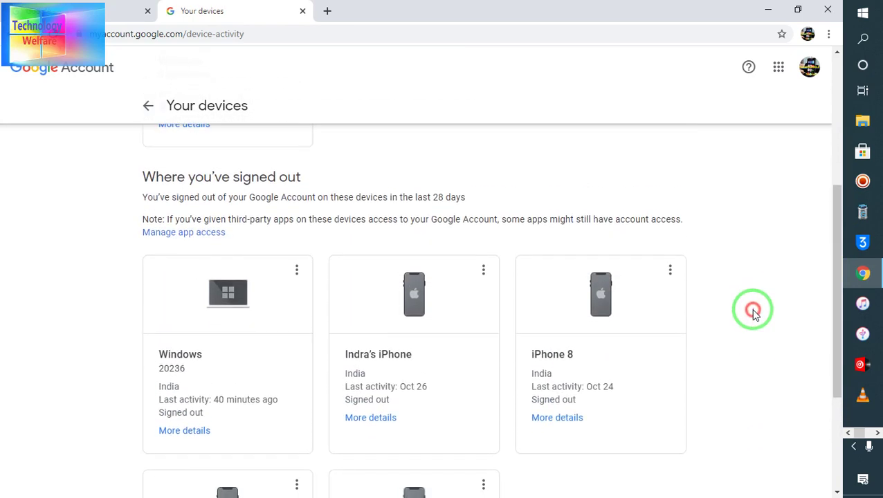
pyautogui.click(669, 270)
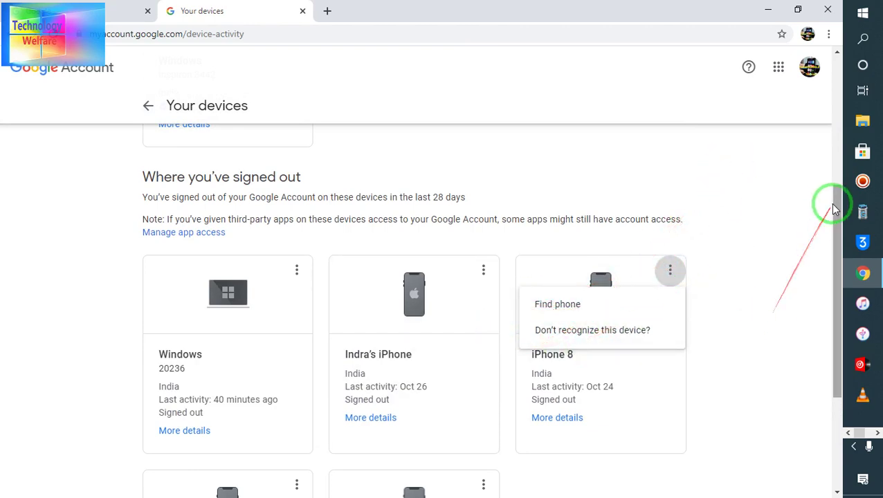
pyautogui.moveTo(834, 210); pyautogui.dragTo(812, 103)
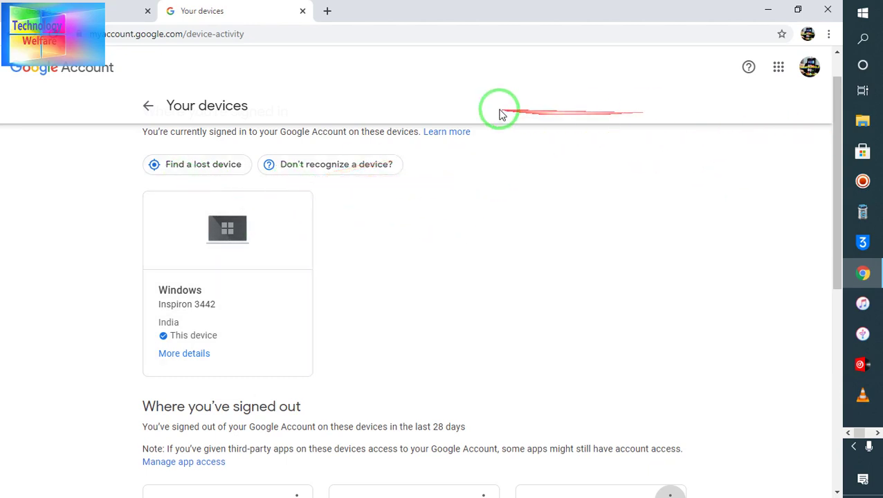
# - Replace the Your devices page with a web search for youtube
pyautogui.click(470, 26)
pyautogui.press('BackSpace')
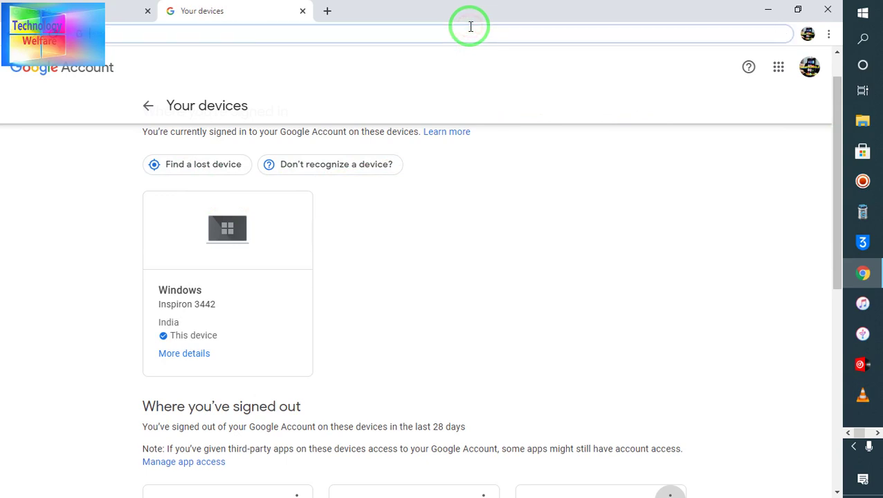
pyautogui.write('y')
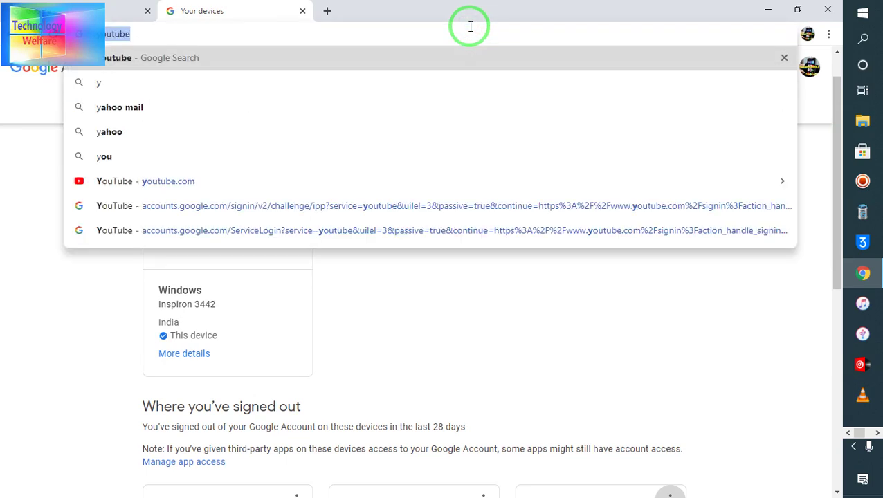
pyautogui.press('Return')
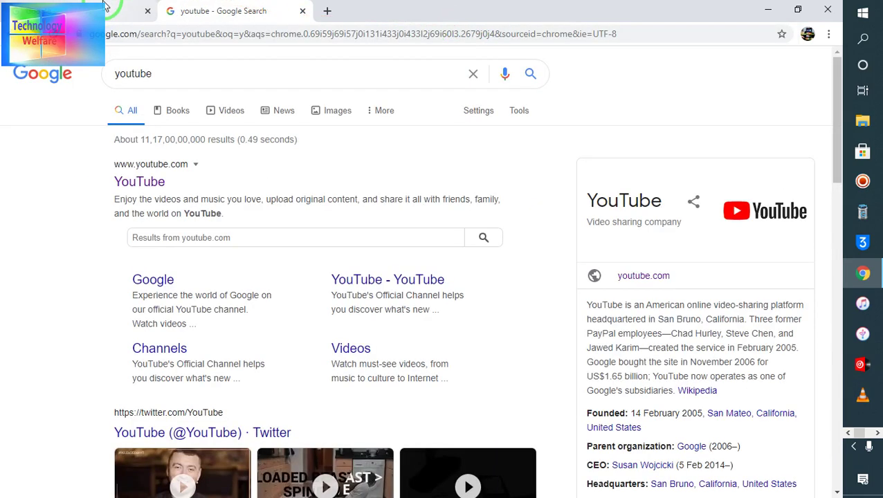
# - Open Gmail from the Google homepage tab and check the activity reported in Google's newest Security alert message
pyautogui.click(109, 14)
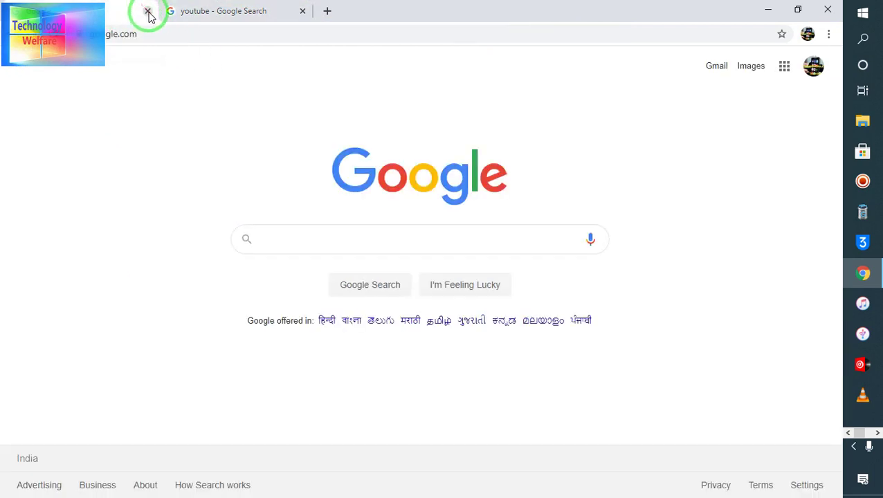
pyautogui.click(714, 69)
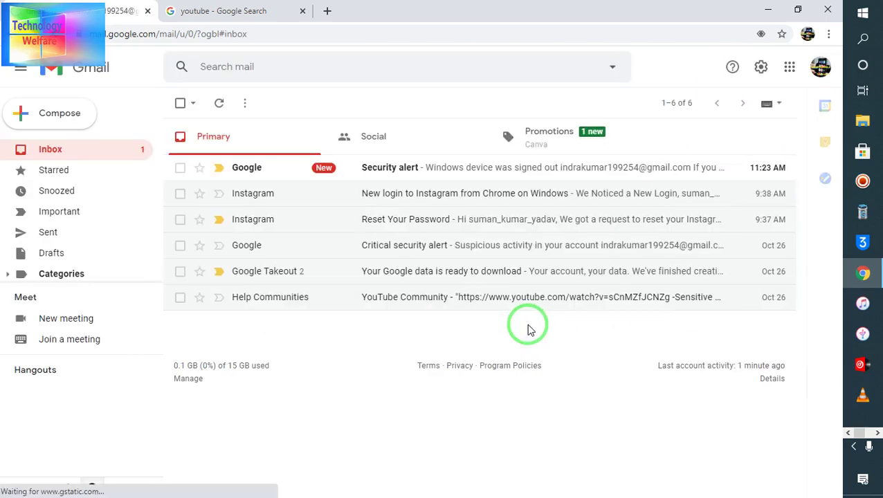
pyautogui.click(447, 167)
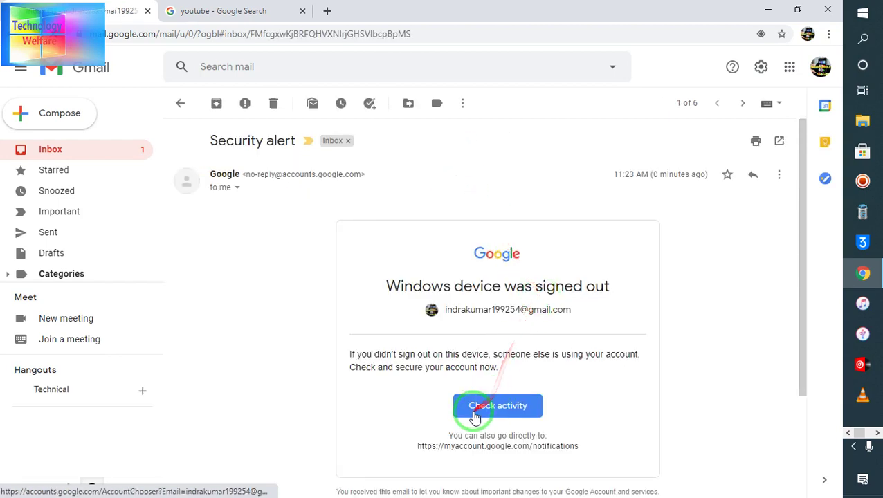
pyautogui.click(475, 411)
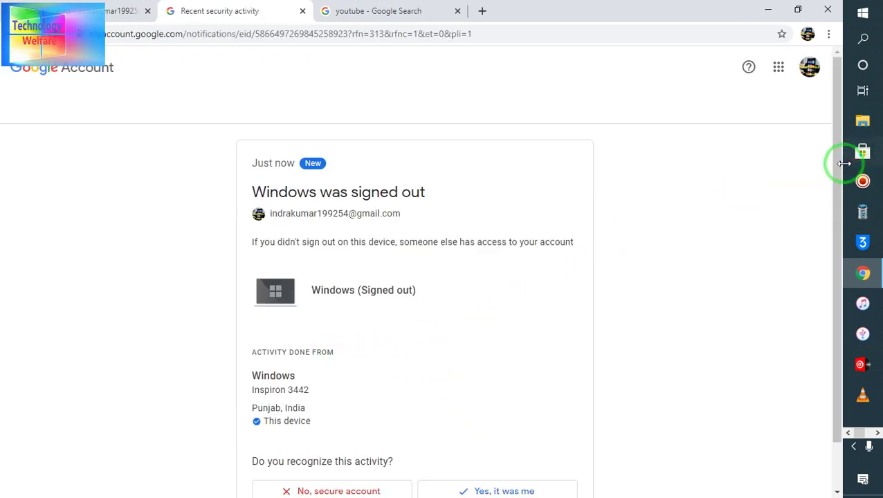
pyautogui.moveTo(838, 173); pyautogui.dragTo(837, 252)
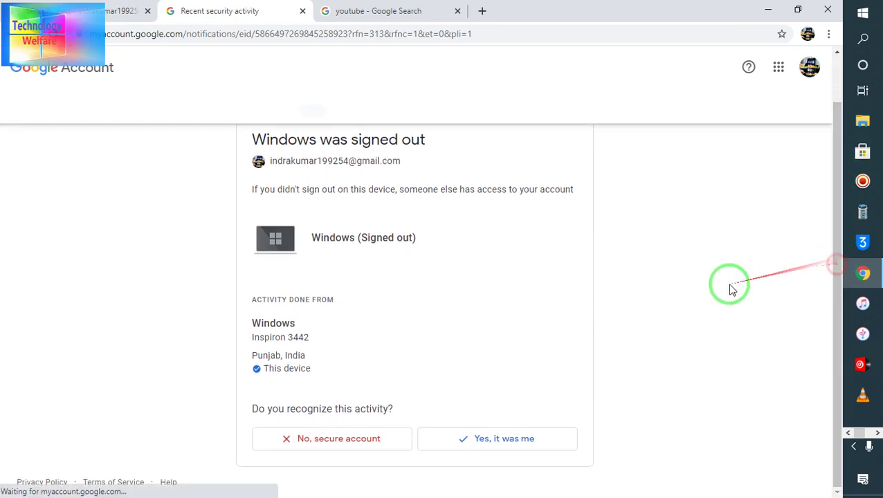
# - Confirm the Windows sign-out as your own activity, close the Recent security activity page and return to the Gmail inbox
pyautogui.click(505, 440)
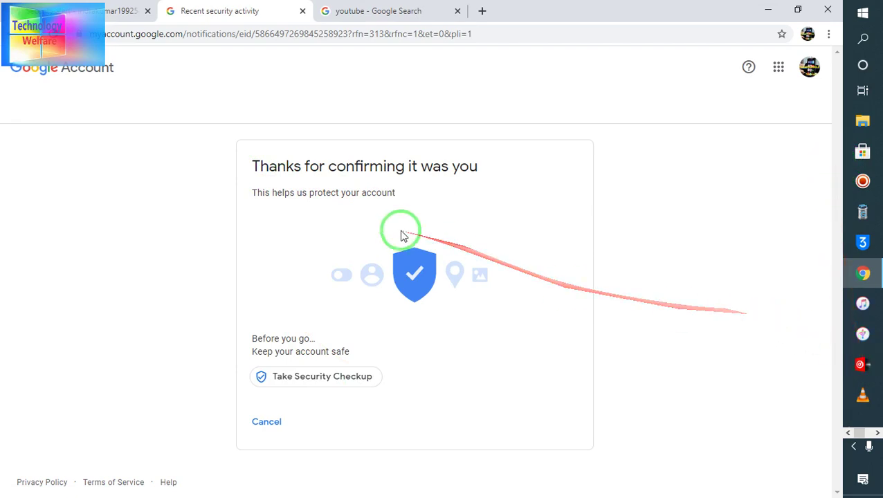
pyautogui.click(302, 12)
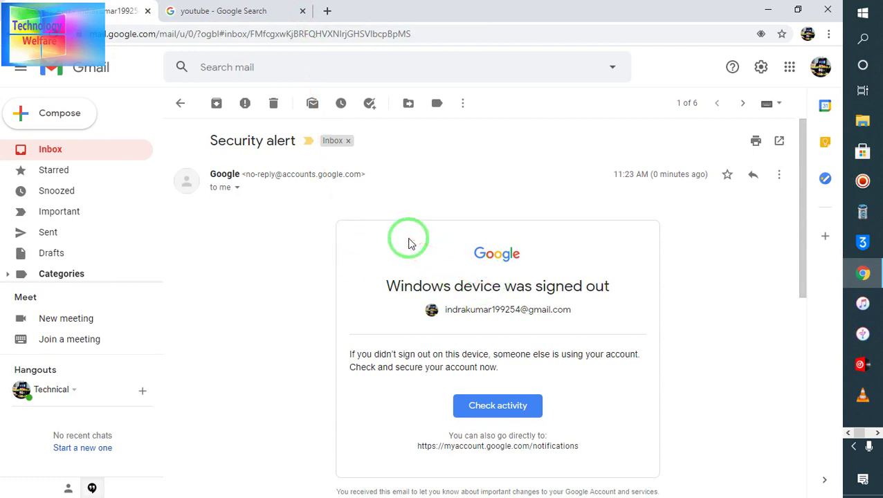
pyautogui.click(32, 153)
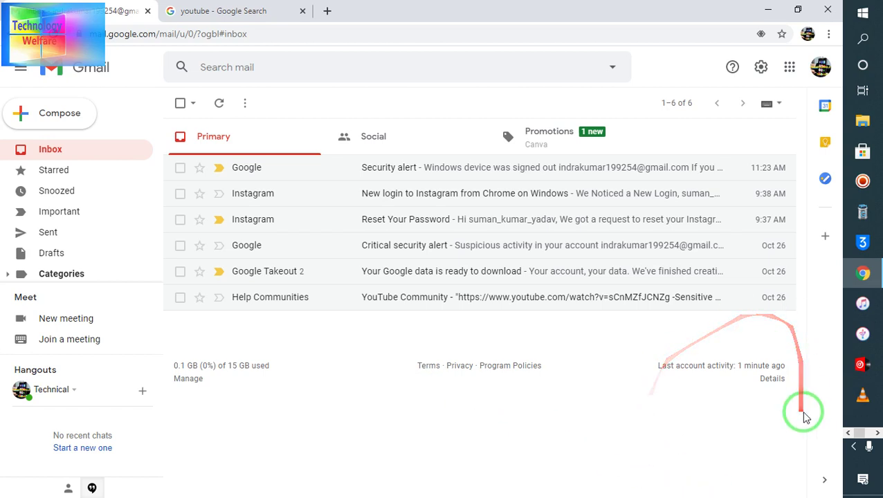
# - Turn the computer's Wi-Fi off and back on to move the connection from Tech2020 to the iPhone X network
pyautogui.click(853, 448)
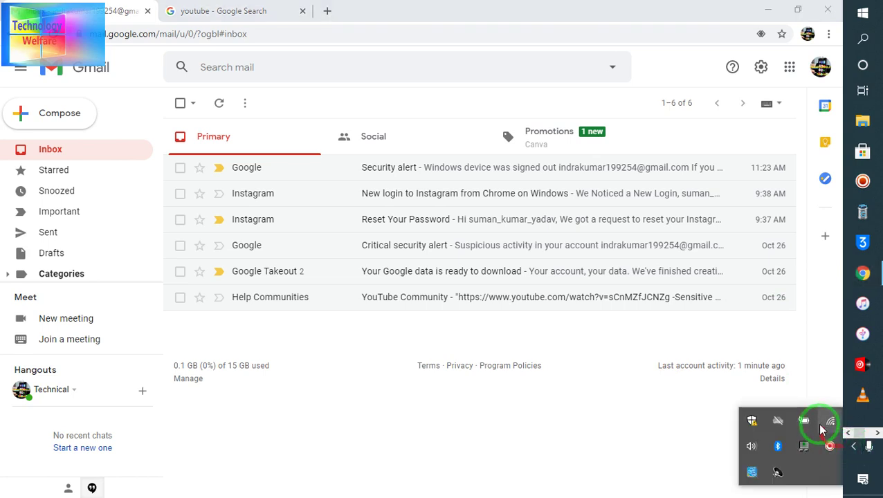
pyautogui.click(830, 424)
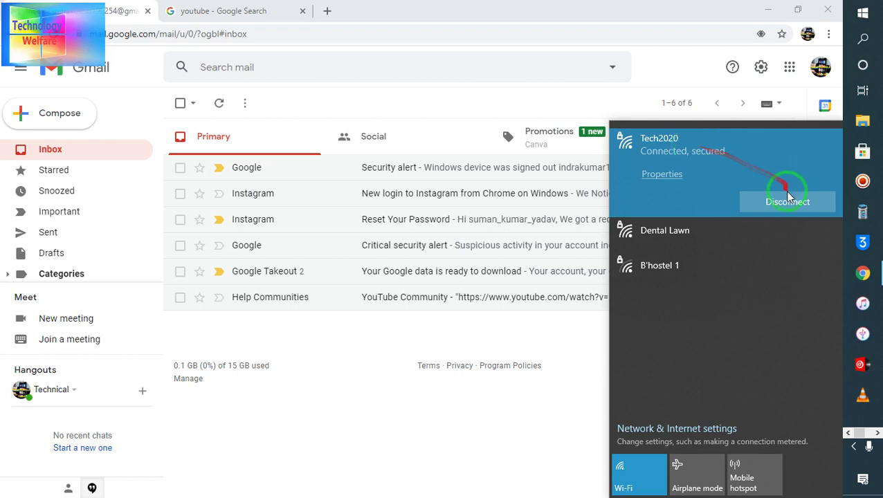
pyautogui.click(631, 487)
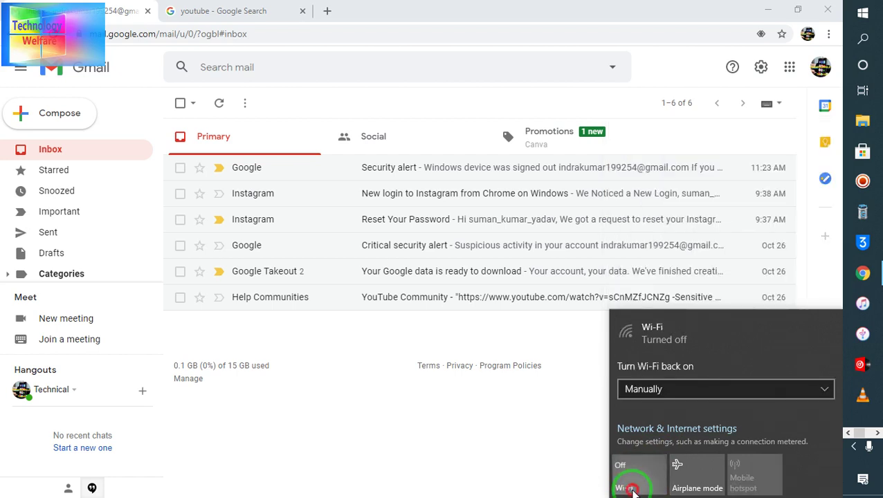
pyautogui.click(632, 486)
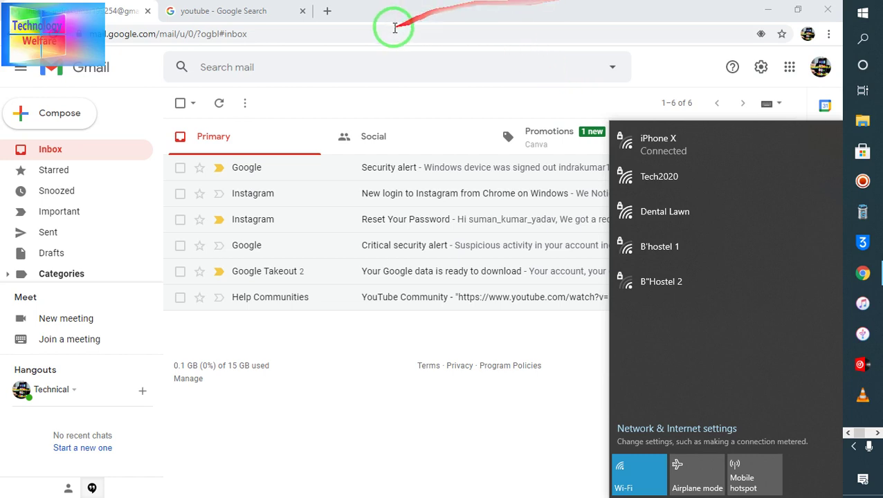
# - Replace the Gmail inbox with a web search for youtube and close the duplicate search tab
pyautogui.click(298, 33)
pyautogui.press('BackSpace')
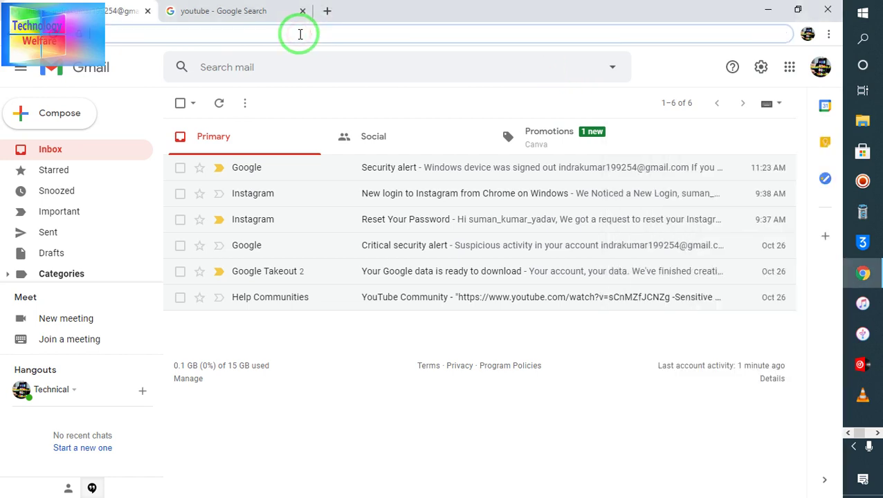
pyautogui.write('youtube')
pyautogui.press('Return')
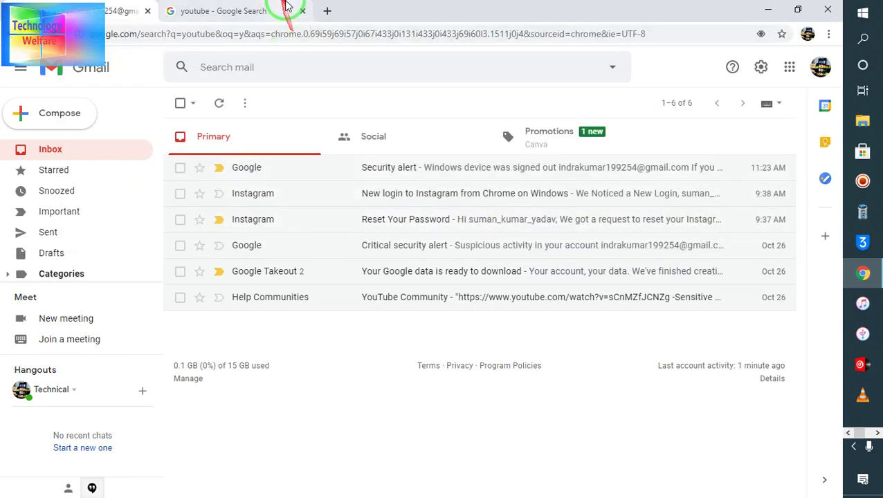
pyautogui.click(301, 13)
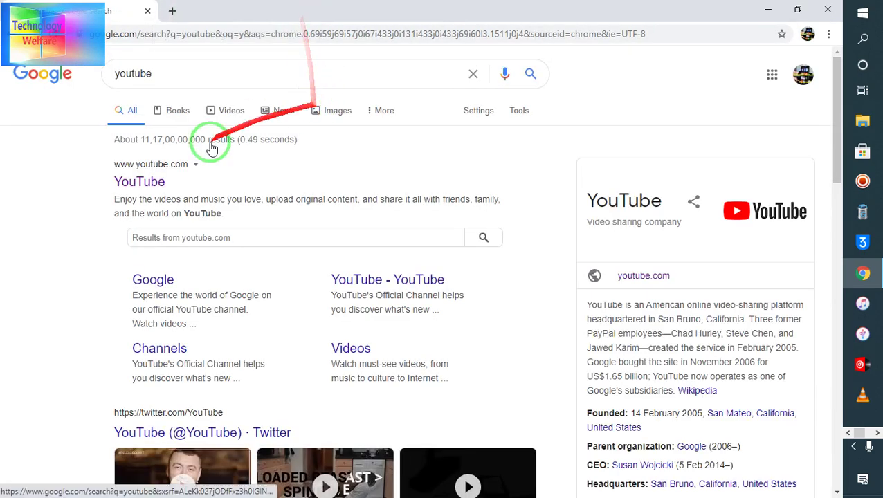
# - Open the YouTube site from the search results and go to the account's YouTube Studio
pyautogui.click(146, 181)
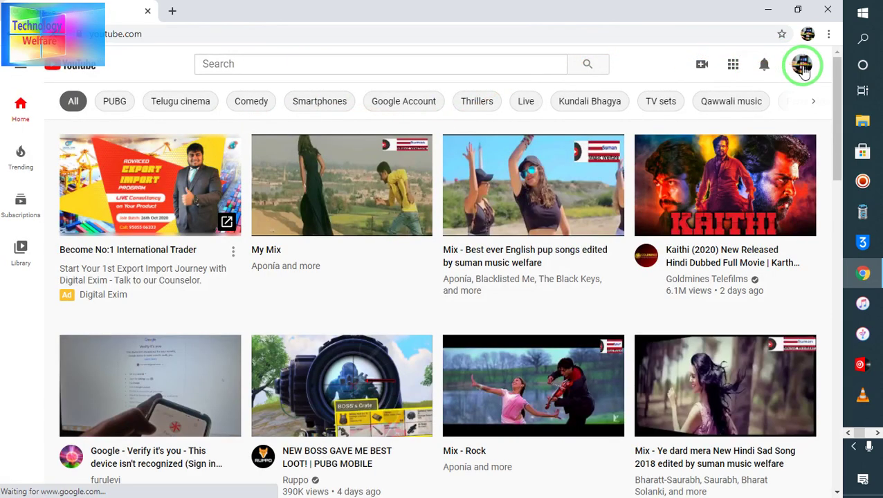
pyautogui.click(803, 67)
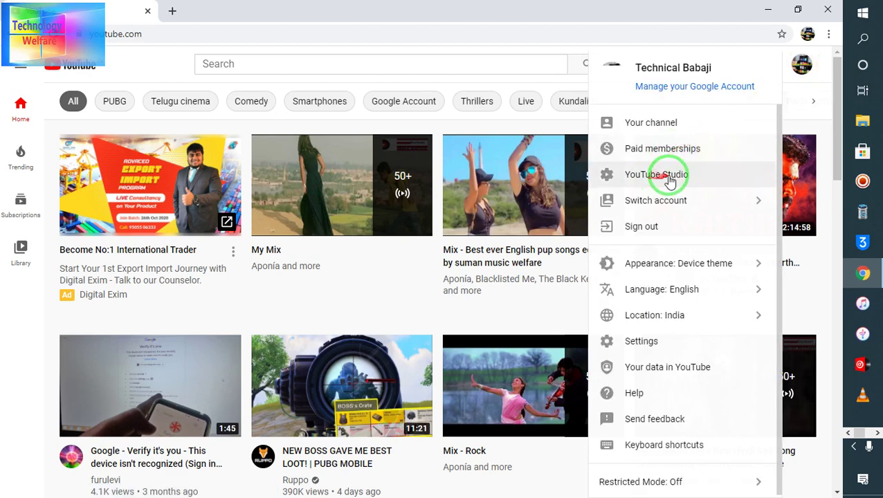
pyautogui.click(674, 181)
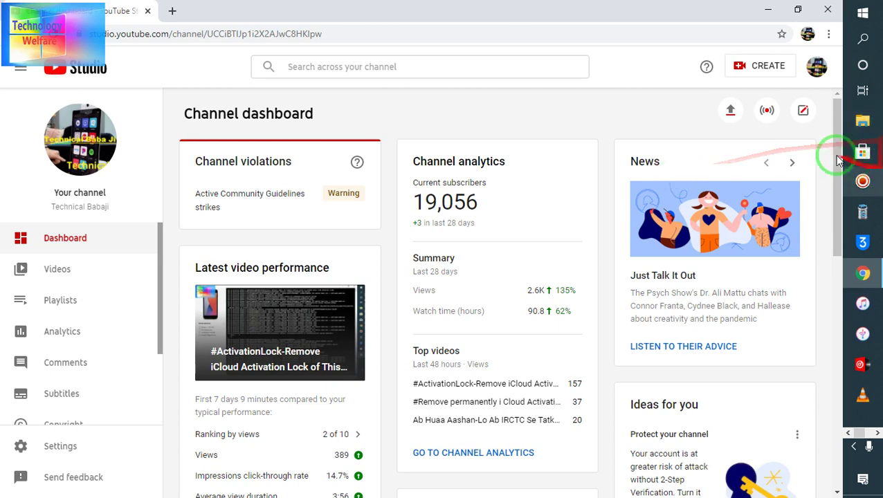
# - Review the channel dashboard and examine the views graph in the channel analytics overview
pyautogui.scroll(-1, 844, 198)
pyautogui.moveTo(838, 242); pyautogui.dragTo(804, 111)
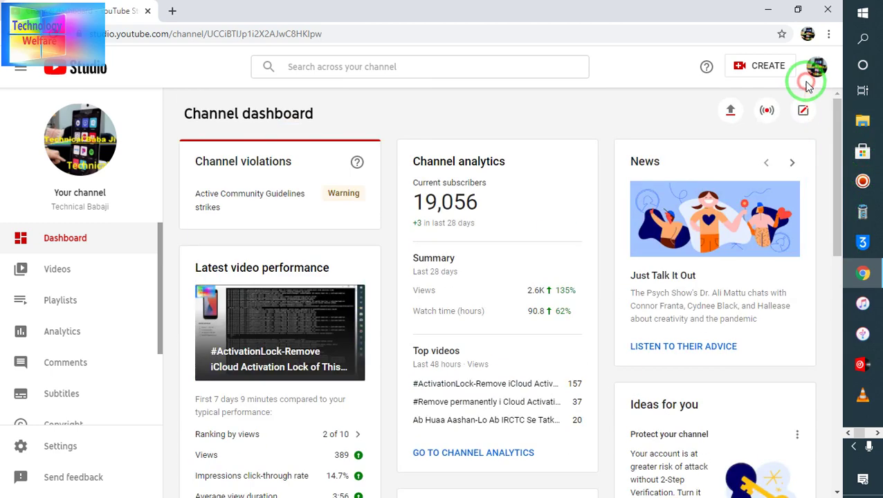
pyautogui.click(69, 332)
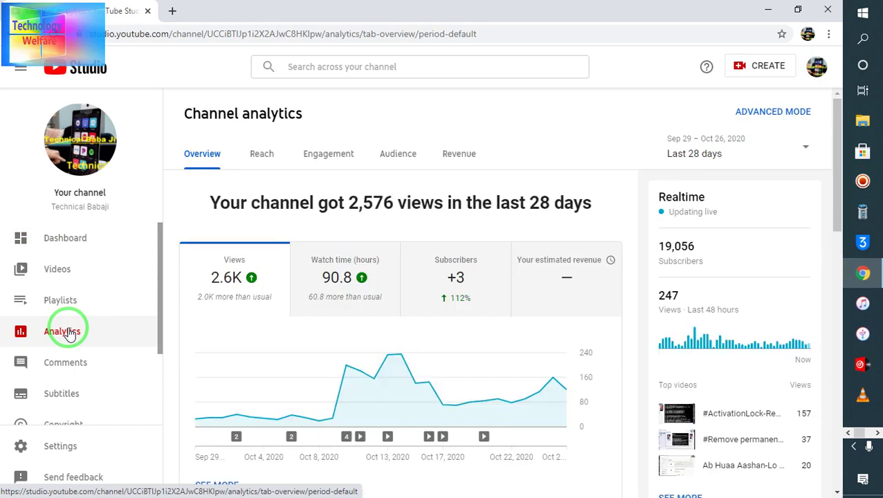
pyautogui.moveTo(10, 477)
pyautogui.mouseDown()
pyautogui.moveTo(233, 368)
pyautogui.moveTo(352, 355)
pyautogui.mouseUp()
pyautogui.moveTo(366, 398)
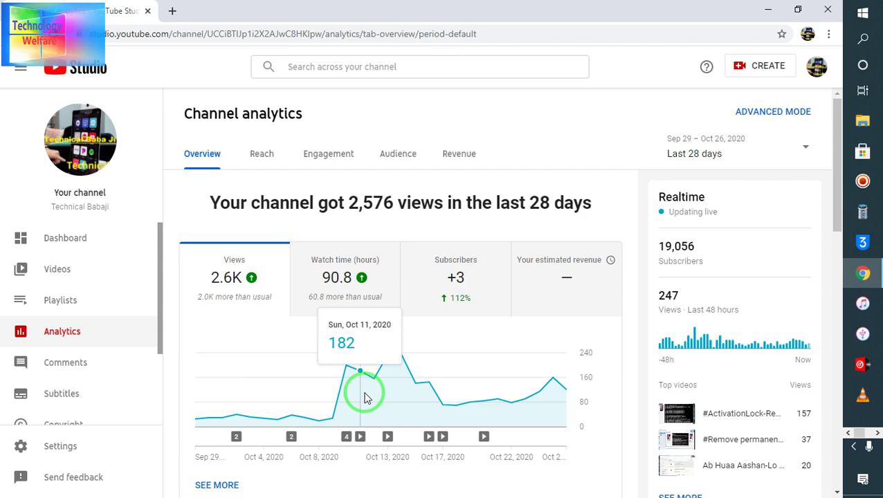
# - Check that the channel's Comments, Subtitles and Audio library sections can be accessed
pyautogui.click(58, 371)
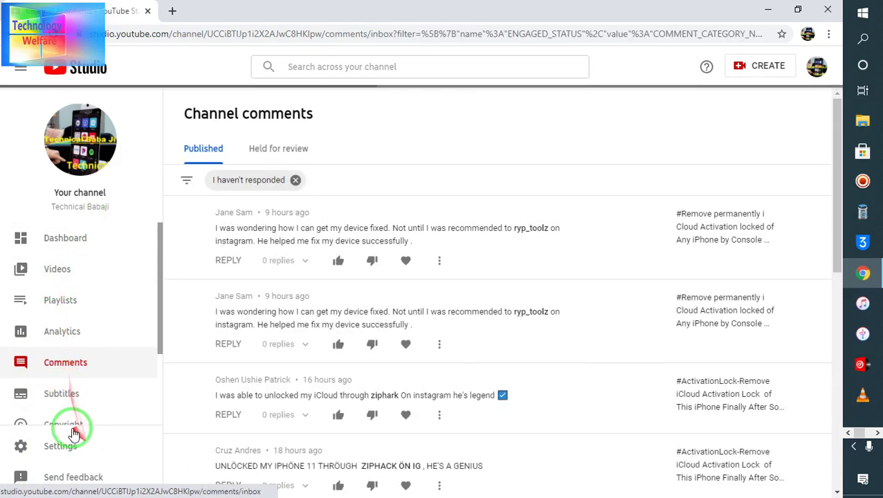
pyautogui.click(77, 394)
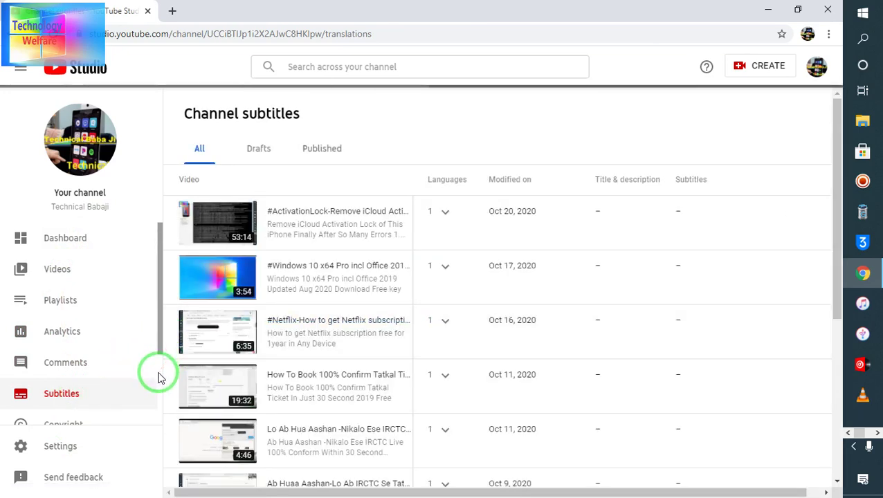
pyautogui.scroll(-2, 158, 378)
pyautogui.click(74, 410)
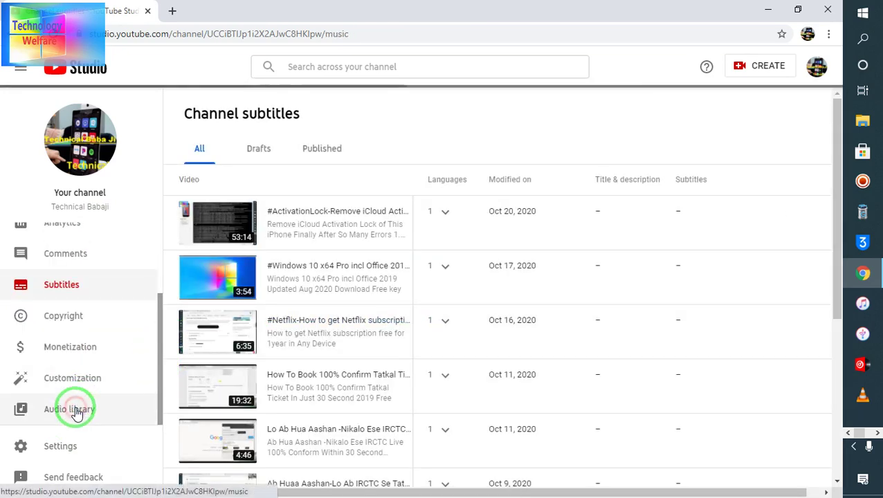